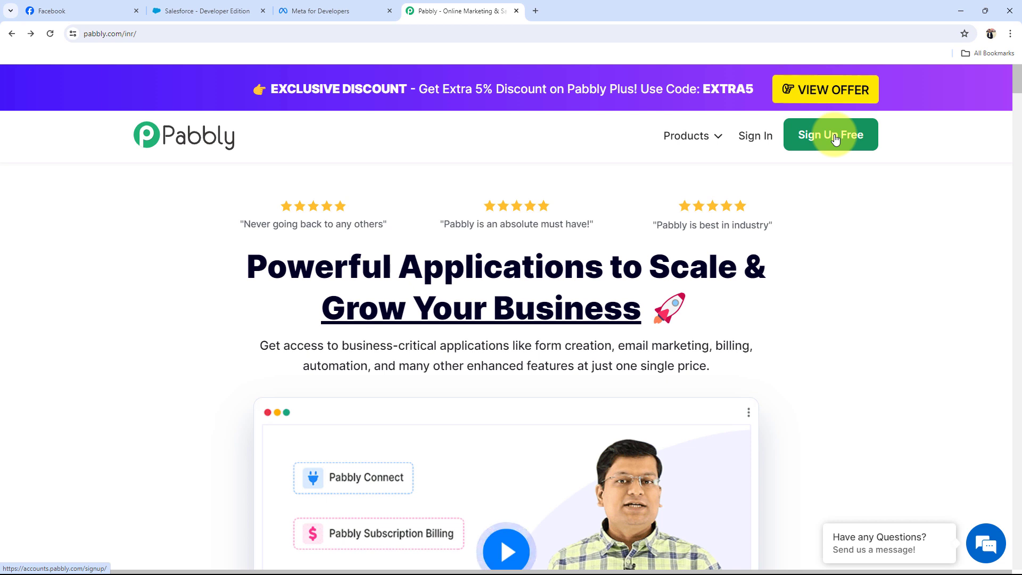
Sign in to Pabbly from its homepage and open the Pabbly Connect dashboard
{"action": "left_click", "coordinate": [835, 139]}
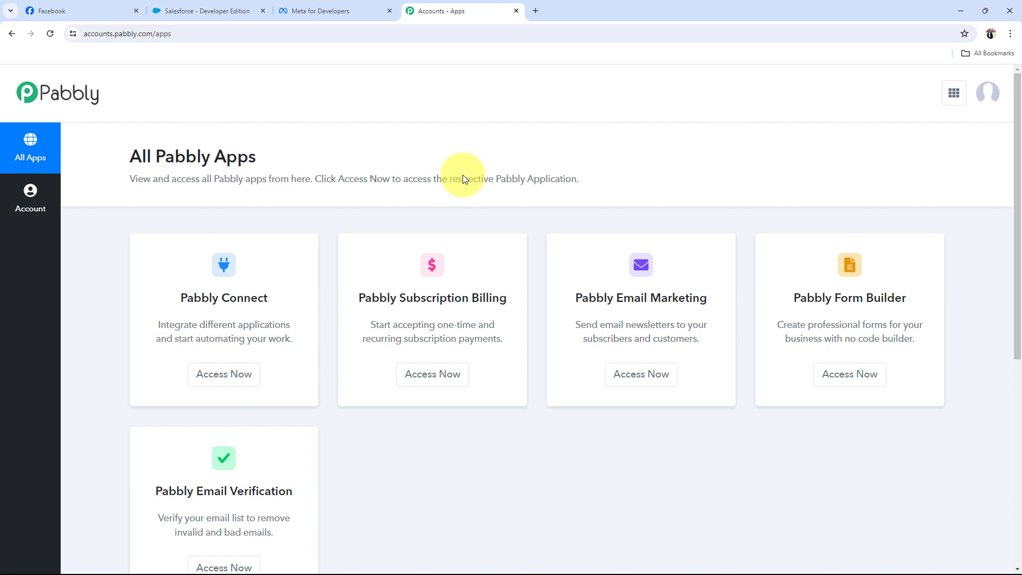
{"action": "left_click", "coordinate": [238, 374]}
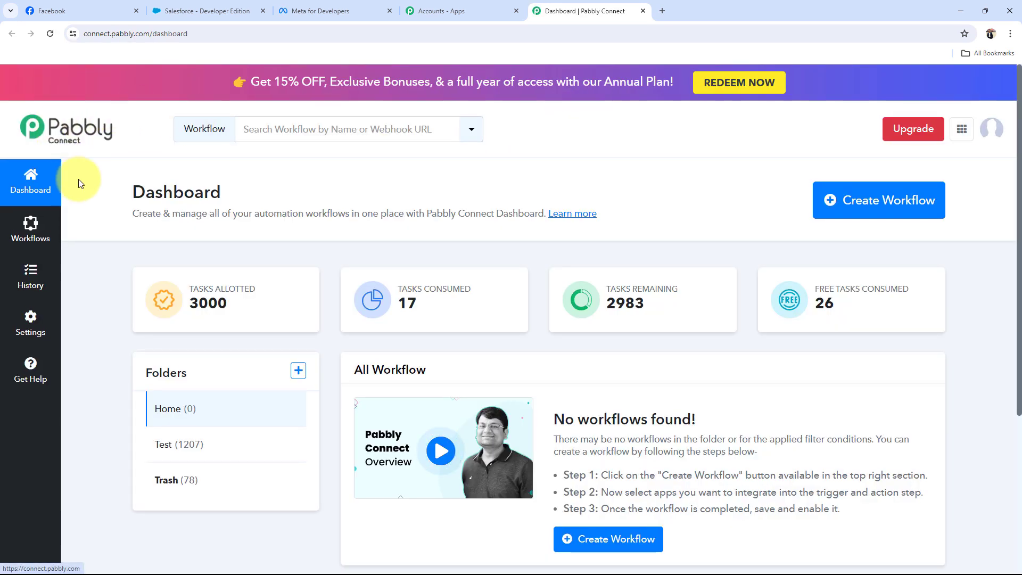
{"action": "left_click_drag", "start_coordinate": [187, 193], "coordinate": [283, 198]}
{"action": "left_click", "coordinate": [119, 194]}
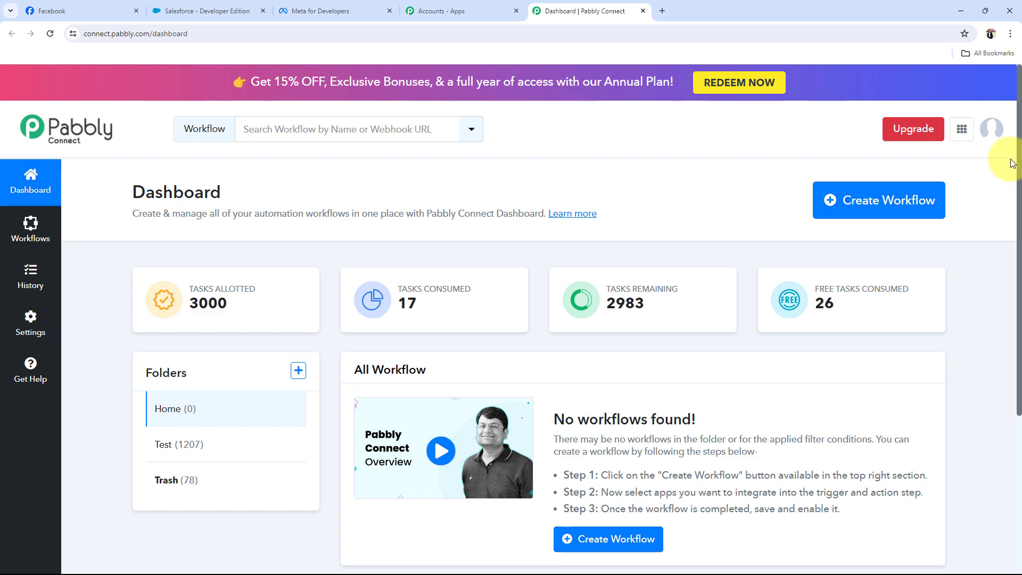
Create a workflow named "Add Facebook Leads to Salesforce CRM" in the Home folder and collapse its trigger section
{"action": "left_click", "coordinate": [919, 200]}
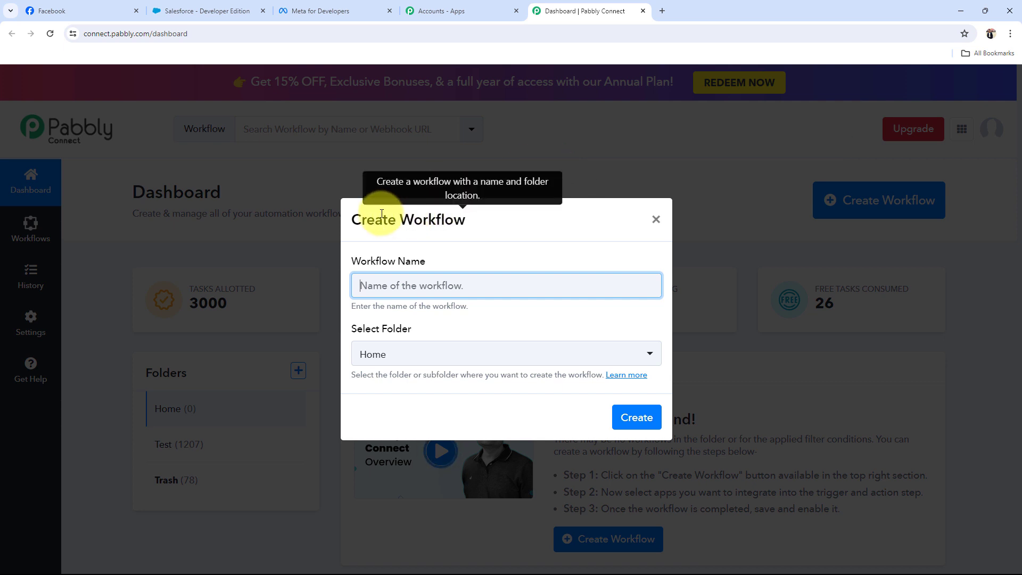
{"action": "type", "text": "Add Facebook Leads to Salesforce CRM"}
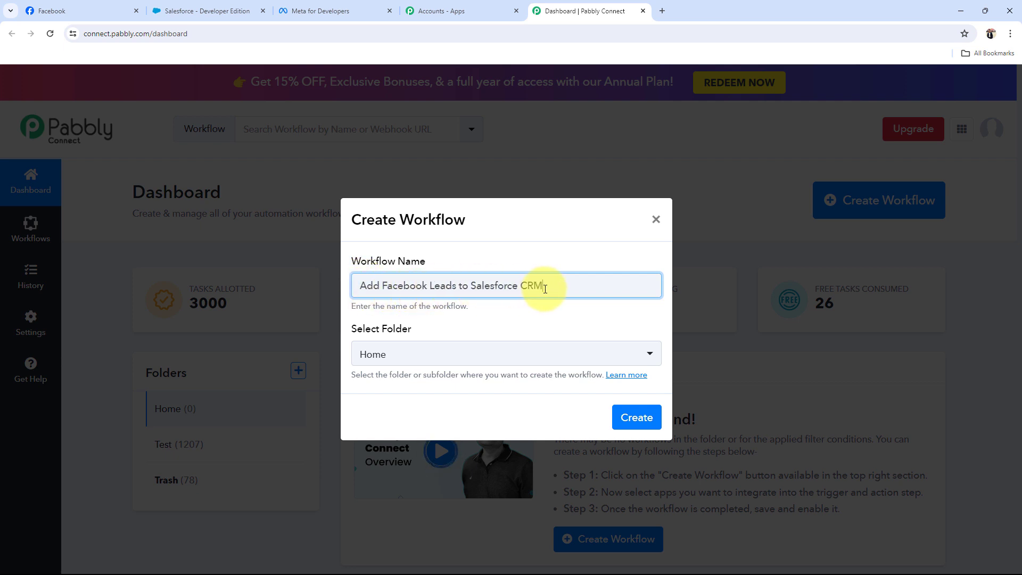
{"action": "left_click", "coordinate": [397, 352]}
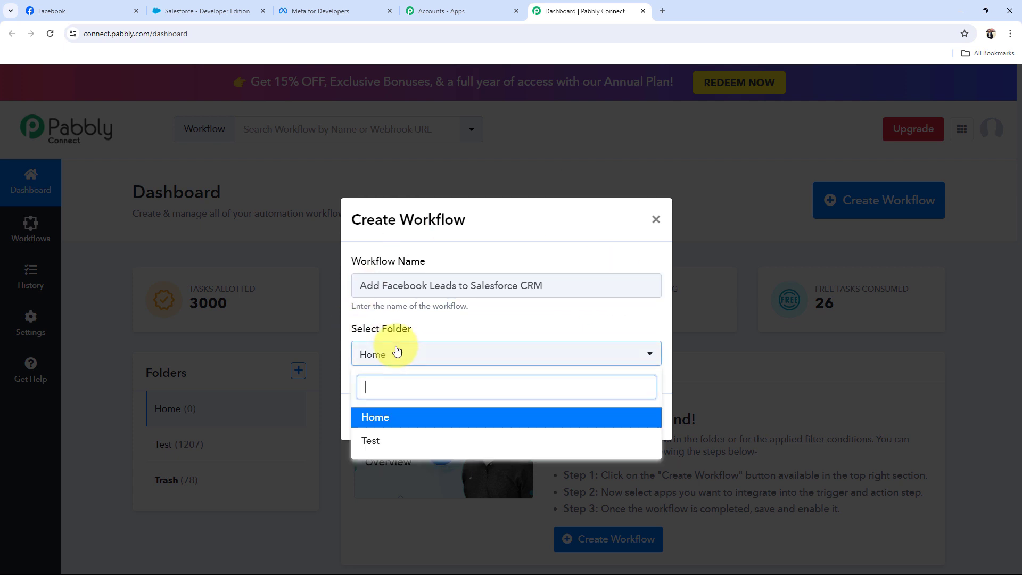
{"action": "left_click", "coordinate": [372, 417]}
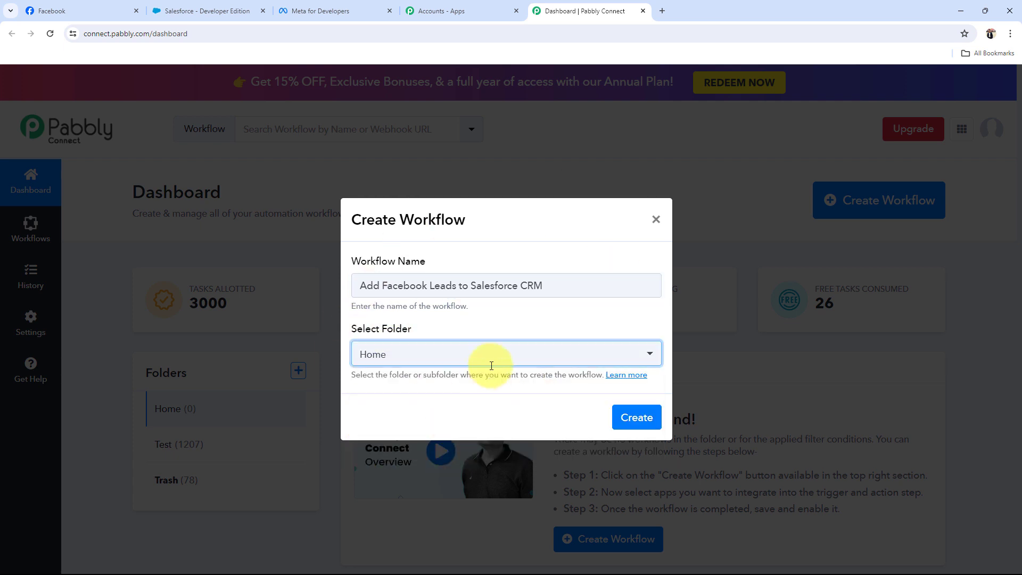
{"action": "left_click", "coordinate": [632, 418]}
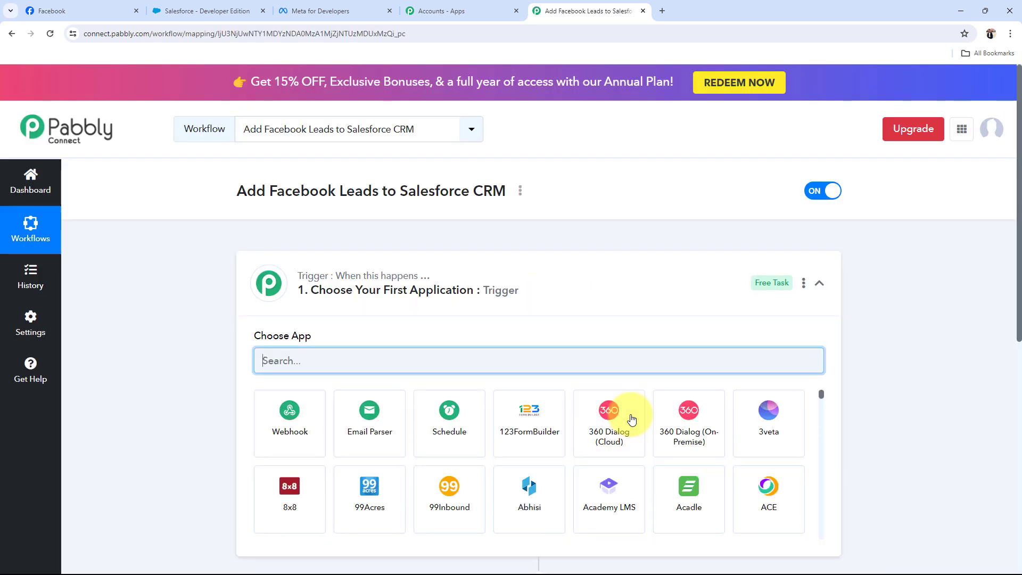
{"action": "left_click", "coordinate": [593, 267]}
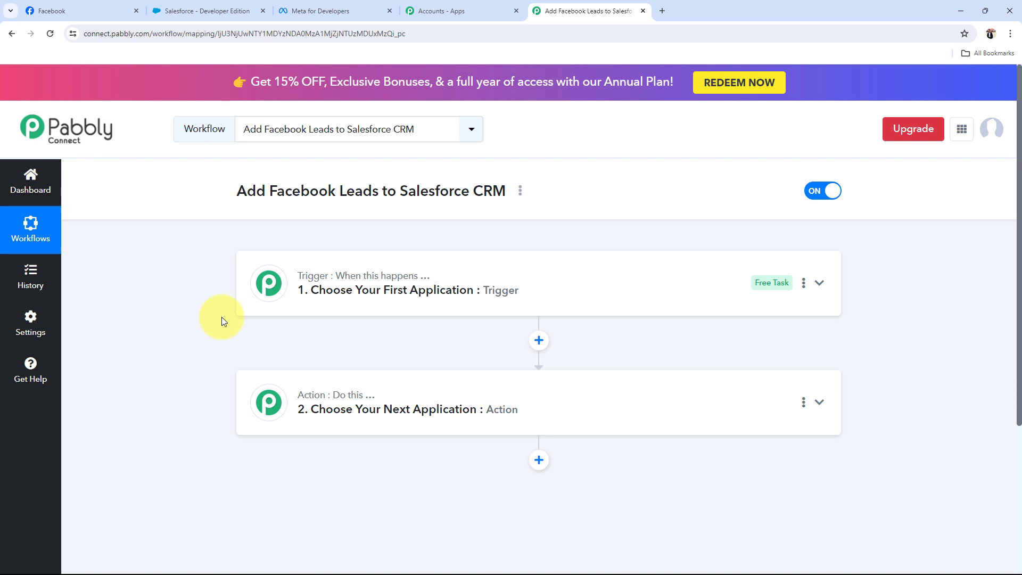
Review the InvestWise page on Facebook and the Salesforce home page that the workflow is meant to link
{"action": "left_click", "coordinate": [52, 11]}
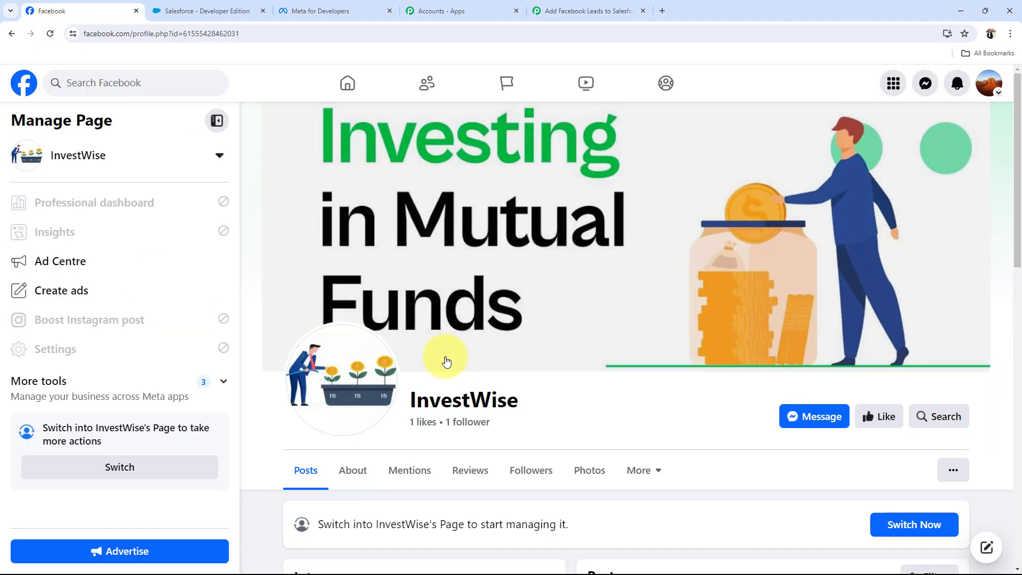
{"action": "left_click_drag", "start_coordinate": [402, 405], "coordinate": [530, 420]}
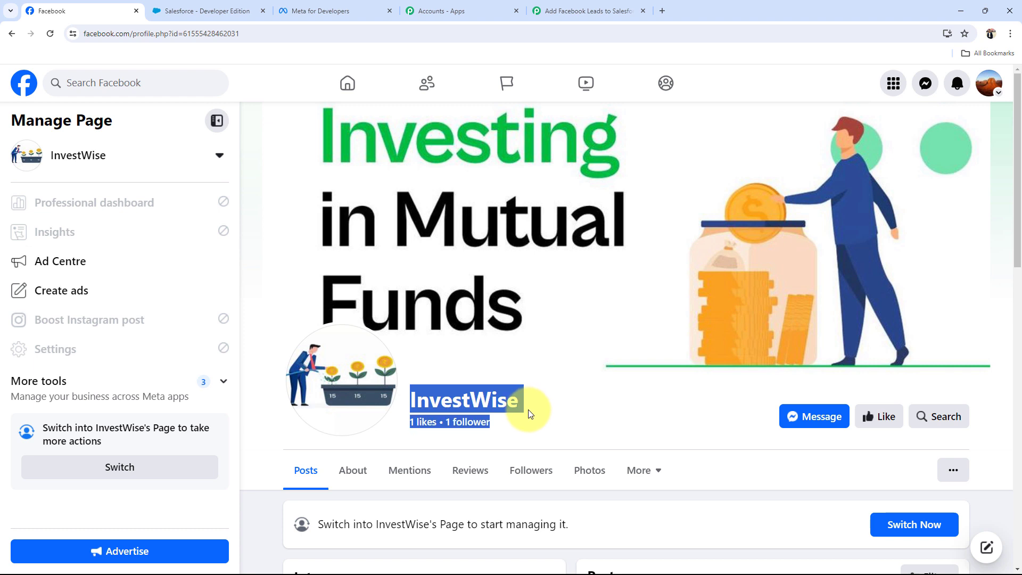
{"action": "left_click", "coordinate": [533, 423]}
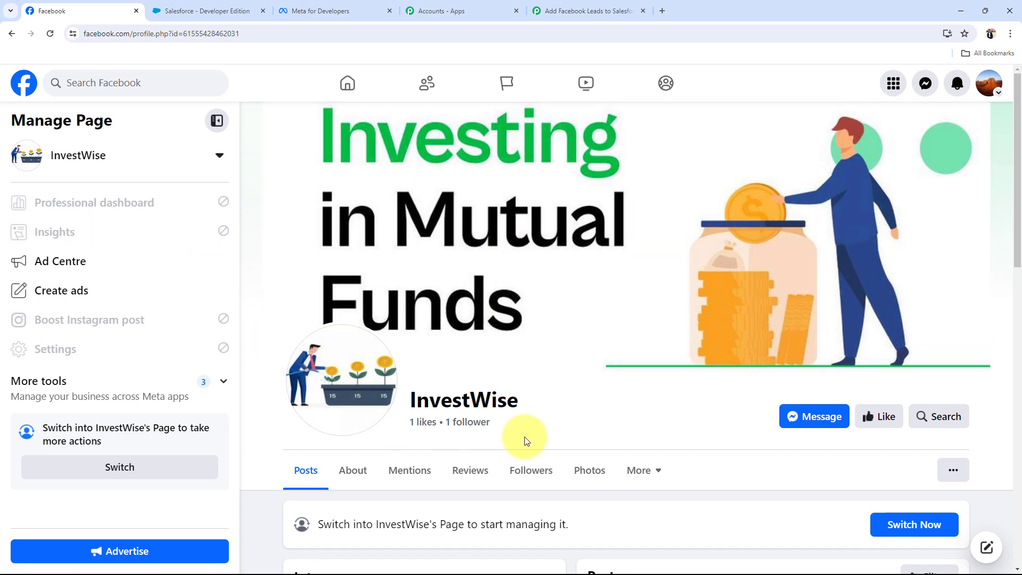
{"action": "left_click", "coordinate": [205, 10]}
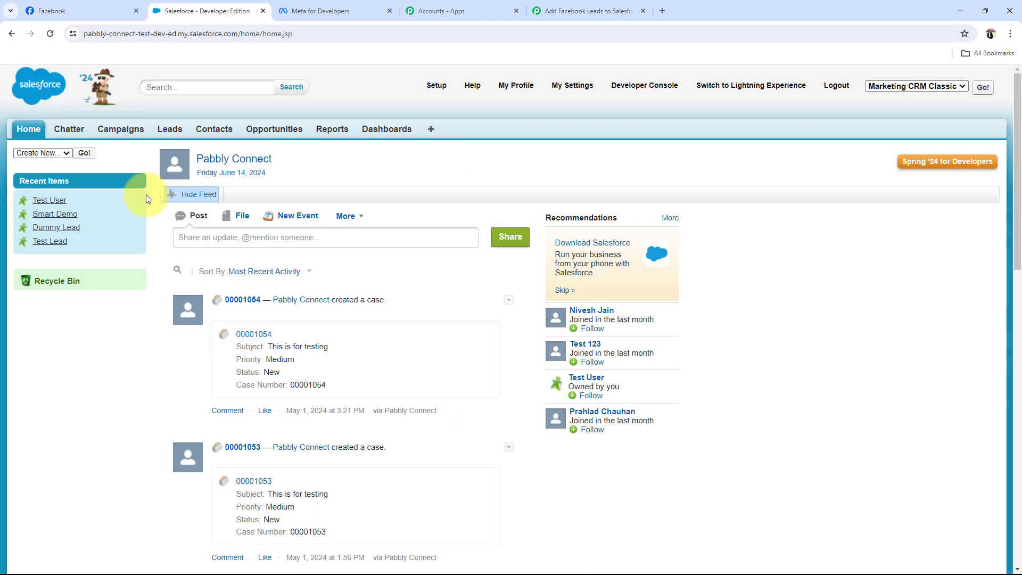
Switch to the Pabbly Connect workflow and set its trigger to Facebook Lead Ads with the New Lead (Instant) event
{"action": "left_click", "coordinate": [561, 12]}
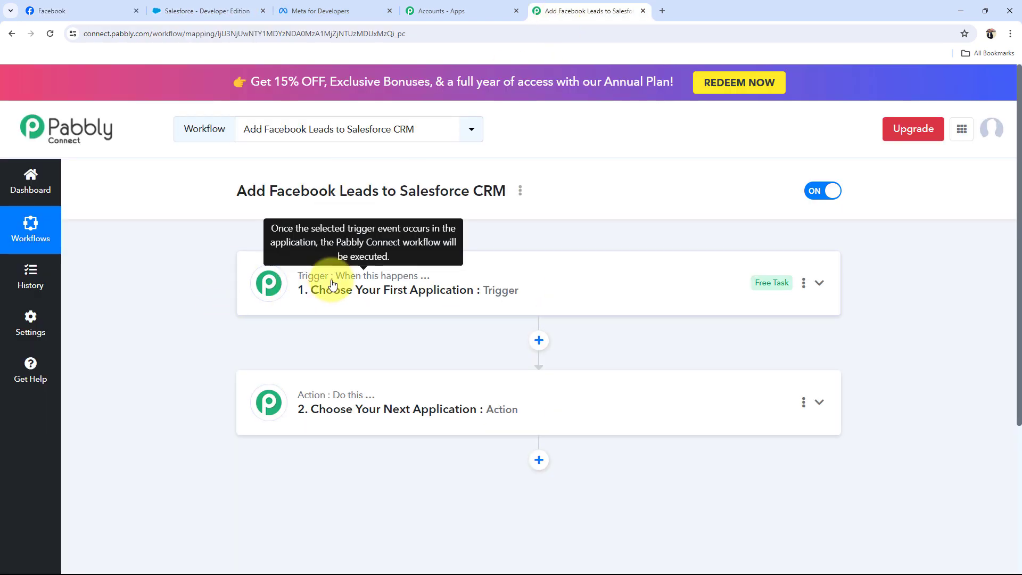
{"action": "left_click", "coordinate": [365, 290]}
{"action": "left_click", "coordinate": [318, 355]}
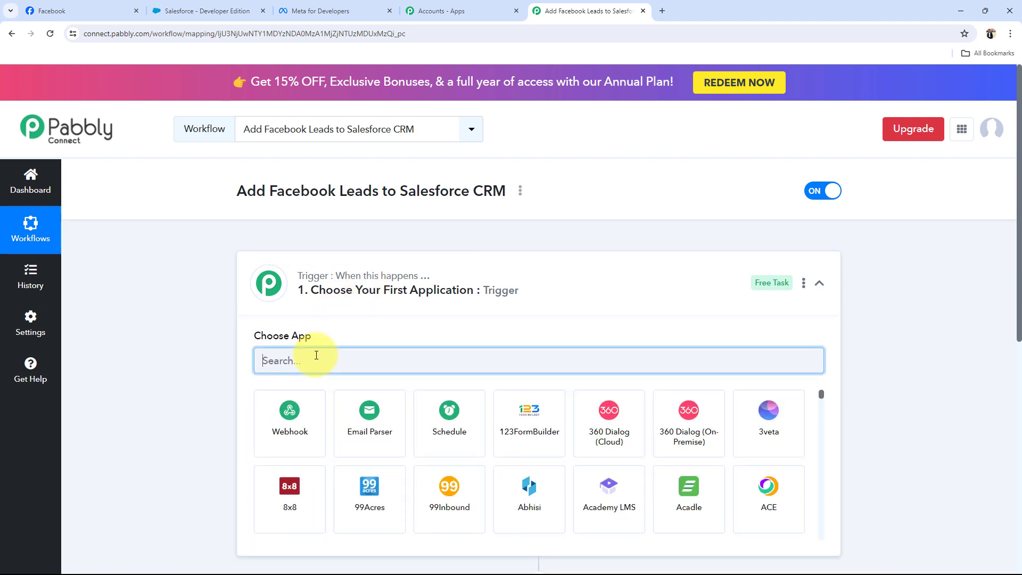
{"action": "type", "text": "Fa"}
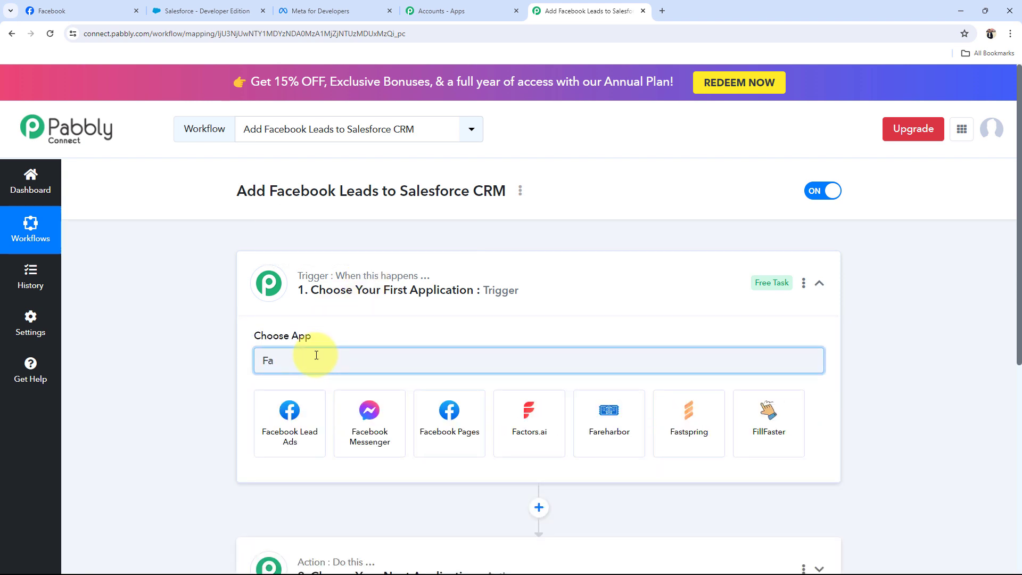
{"action": "type", "text": "ceb"}
{"action": "left_click", "coordinate": [293, 418]}
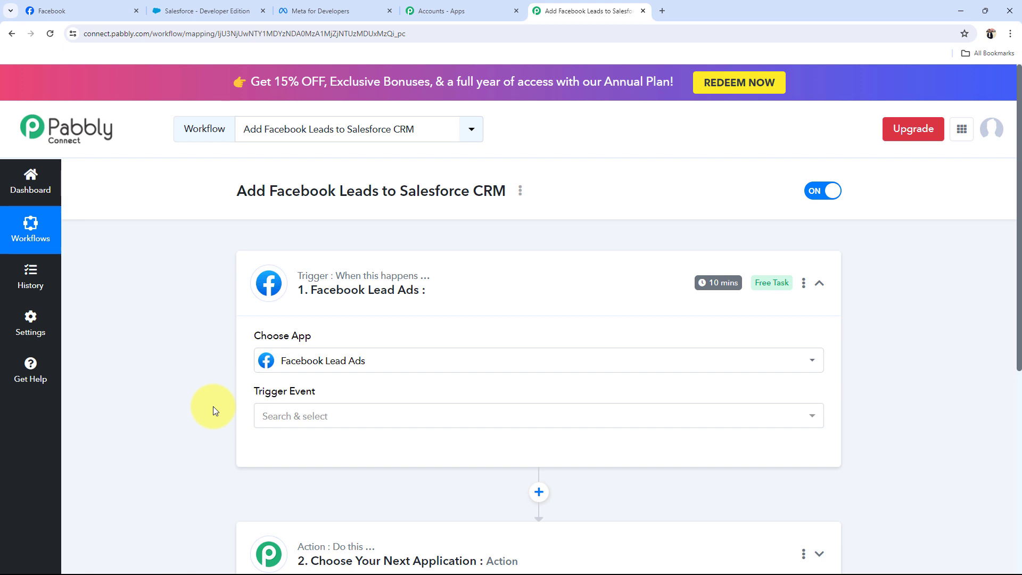
{"action": "left_click", "coordinate": [310, 417]}
{"action": "left_click", "coordinate": [333, 479]}
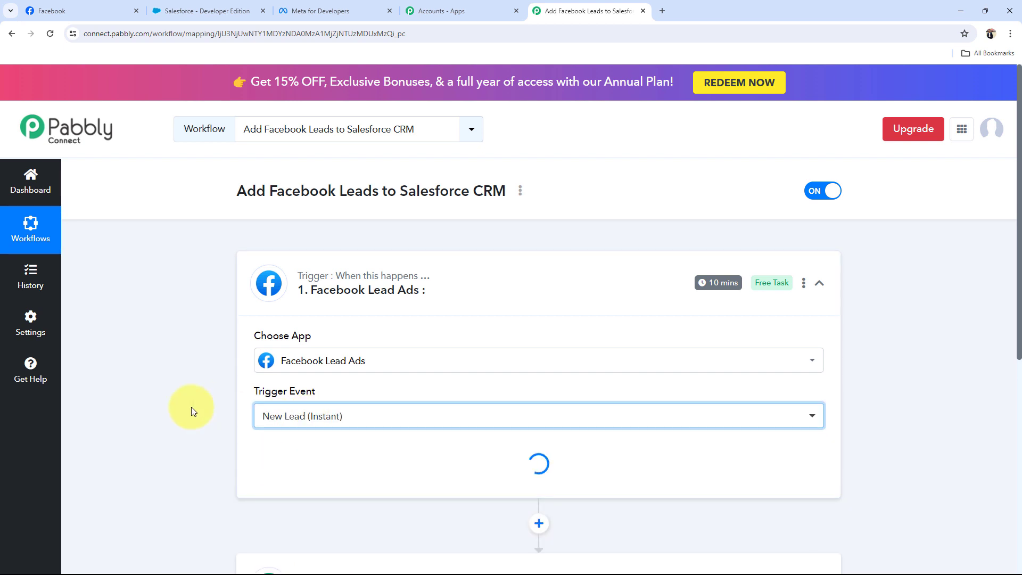
{"action": "left_click", "coordinate": [434, 267]}
Set the workflow's action to Salesforce with the Create Lead event and collapse the action section
{"action": "left_click", "coordinate": [343, 399]}
{"action": "scroll", "coordinate": [136, 363], "scroll_direction": "down", "scroll_amount": 1}
{"action": "scroll", "coordinate": [135, 364], "scroll_direction": "down", "scroll_amount": 3}
{"action": "left_click", "coordinate": [277, 301]}
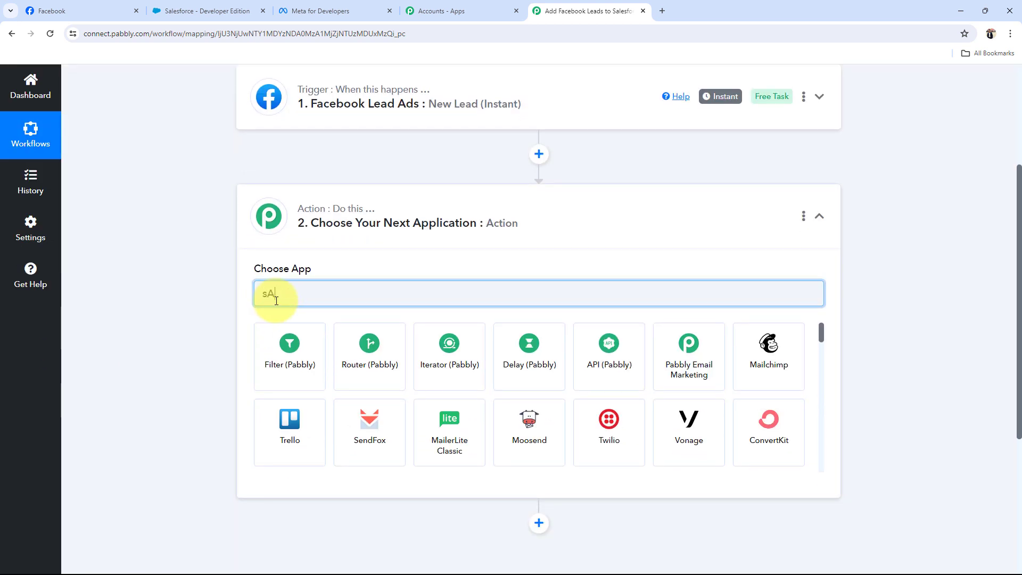
{"action": "type", "text": "Salesf"}
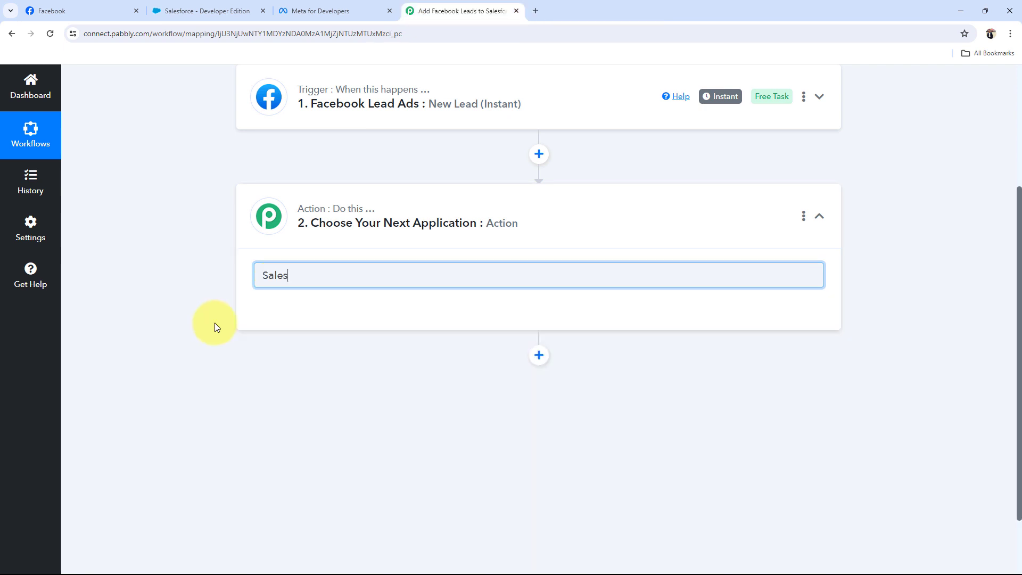
{"action": "left_click", "coordinate": [373, 347]}
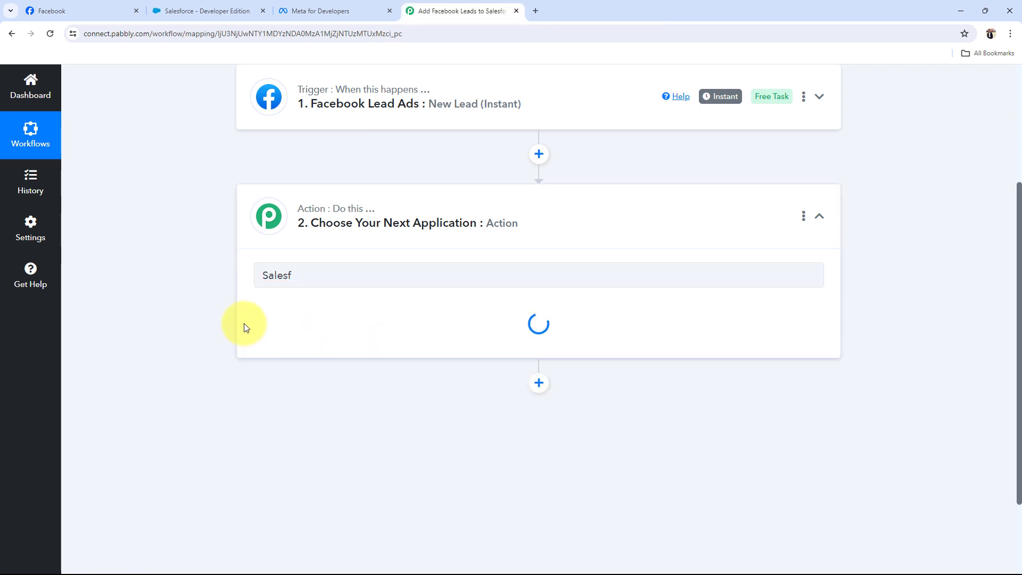
{"action": "left_click", "coordinate": [269, 349]}
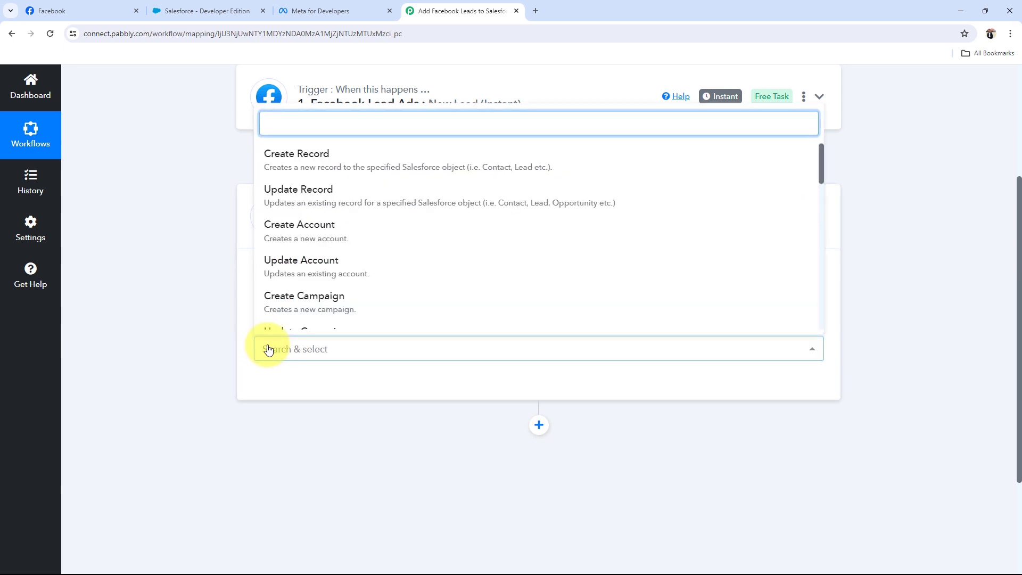
{"action": "scroll", "coordinate": [325, 292], "scroll_direction": "down", "scroll_amount": 4}
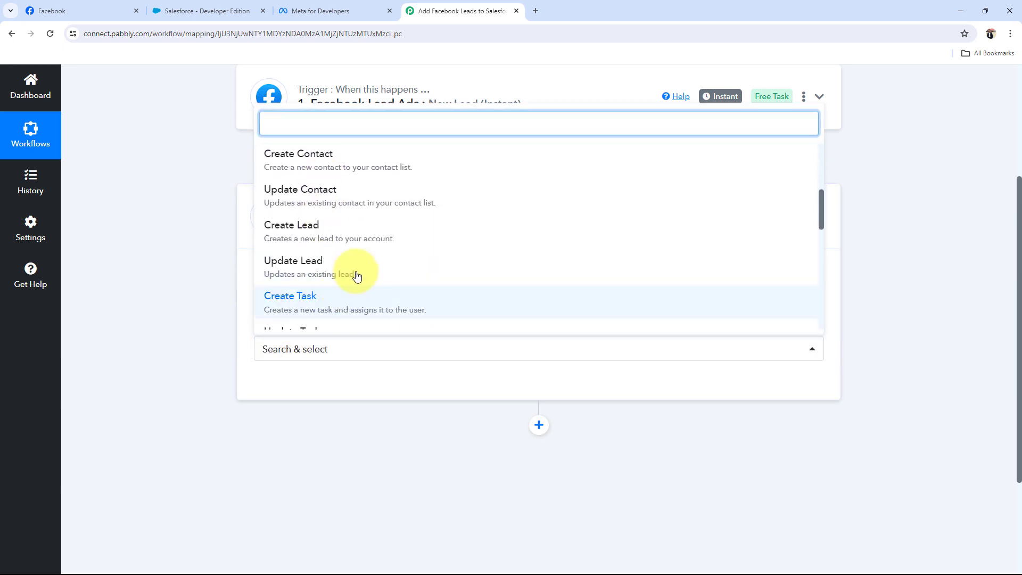
{"action": "left_click", "coordinate": [313, 240]}
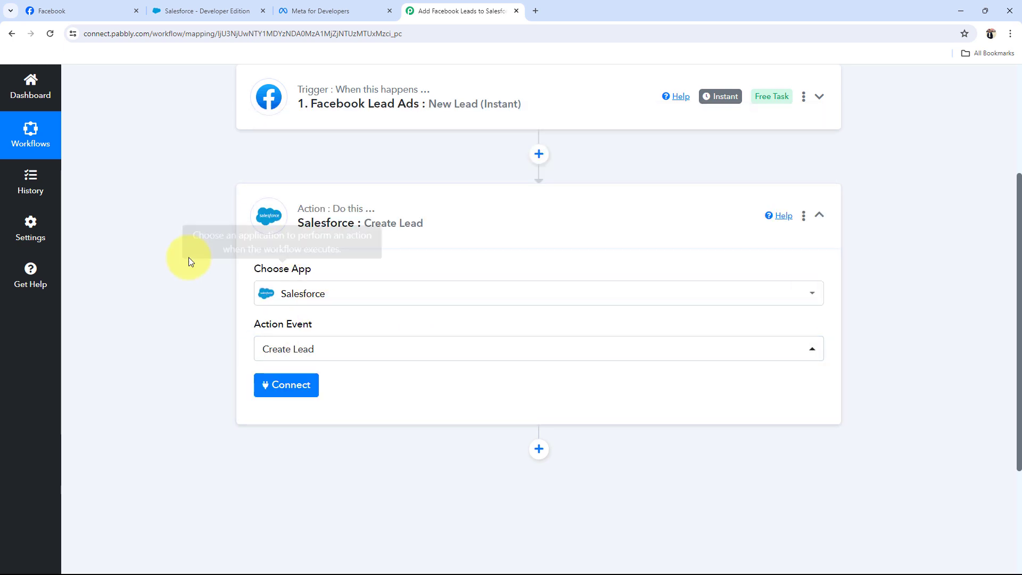
{"action": "left_click", "coordinate": [419, 226]}
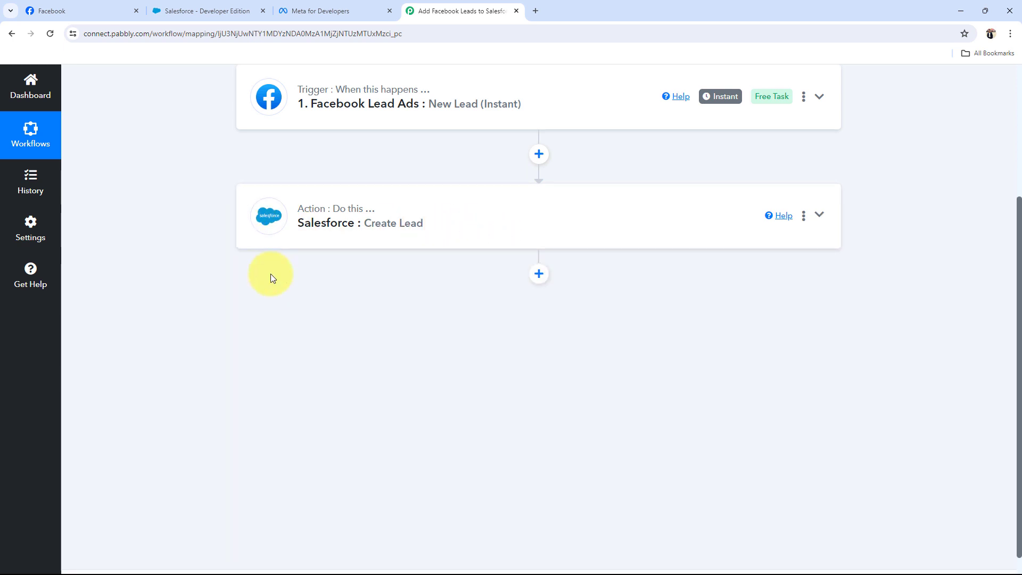
Connect the Facebook Lead Ads trigger to the Facebook account through a new connection with the default name
{"action": "scroll", "coordinate": [271, 274], "scroll_direction": "up", "scroll_amount": 4}
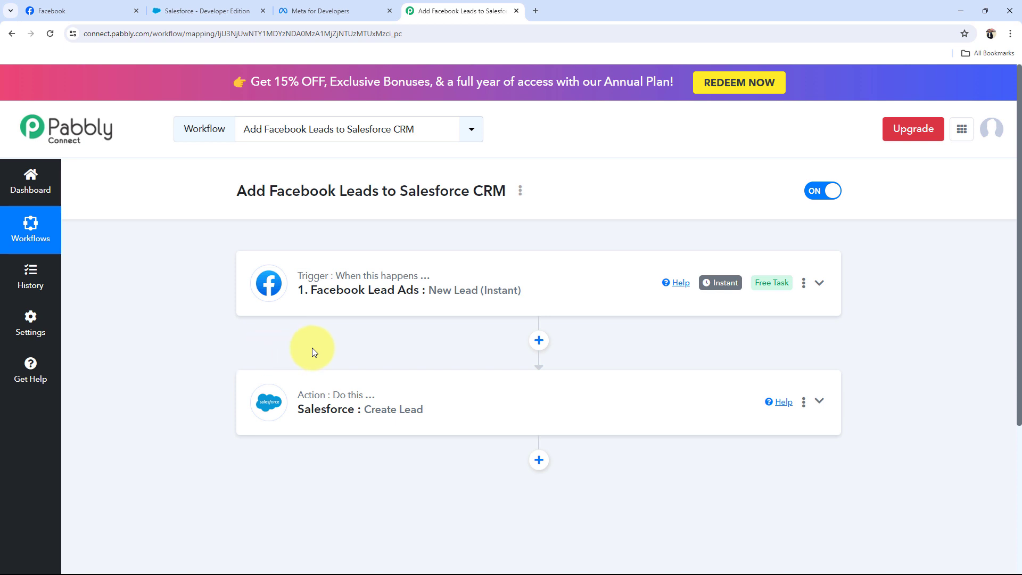
{"action": "left_click", "coordinate": [348, 303]}
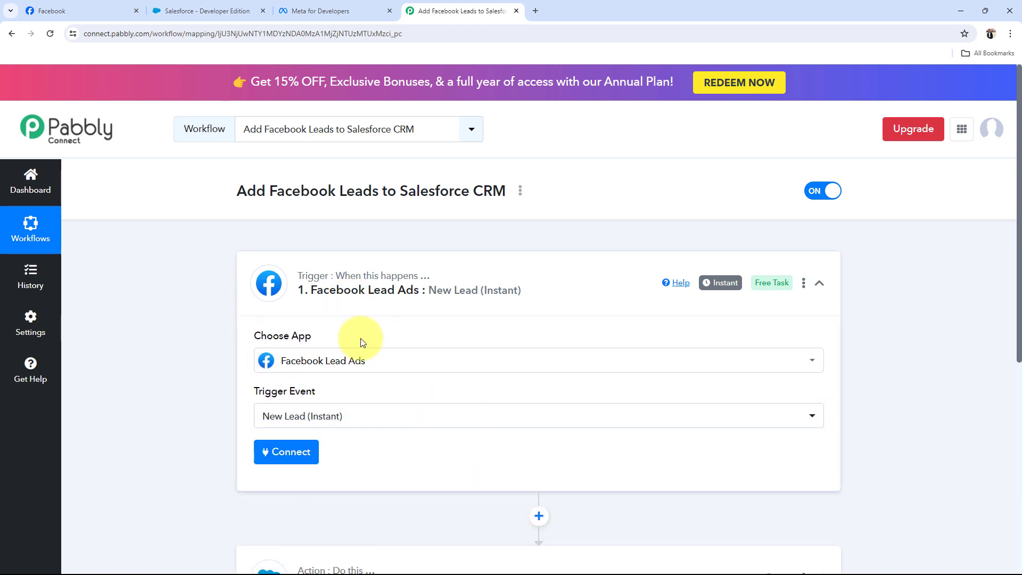
{"action": "scroll", "coordinate": [311, 528], "scroll_direction": "down", "scroll_amount": 1}
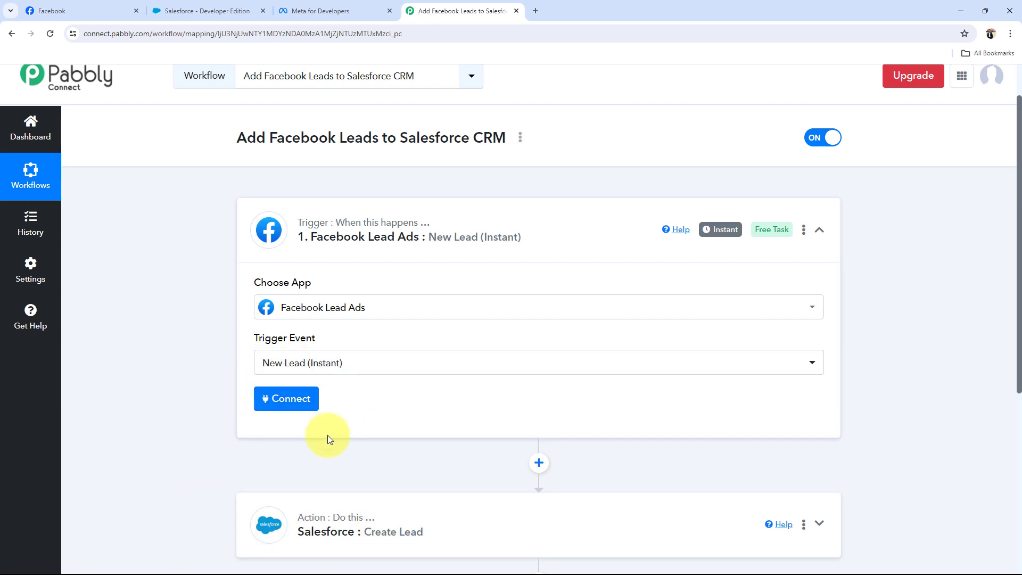
{"action": "left_click", "coordinate": [312, 404]}
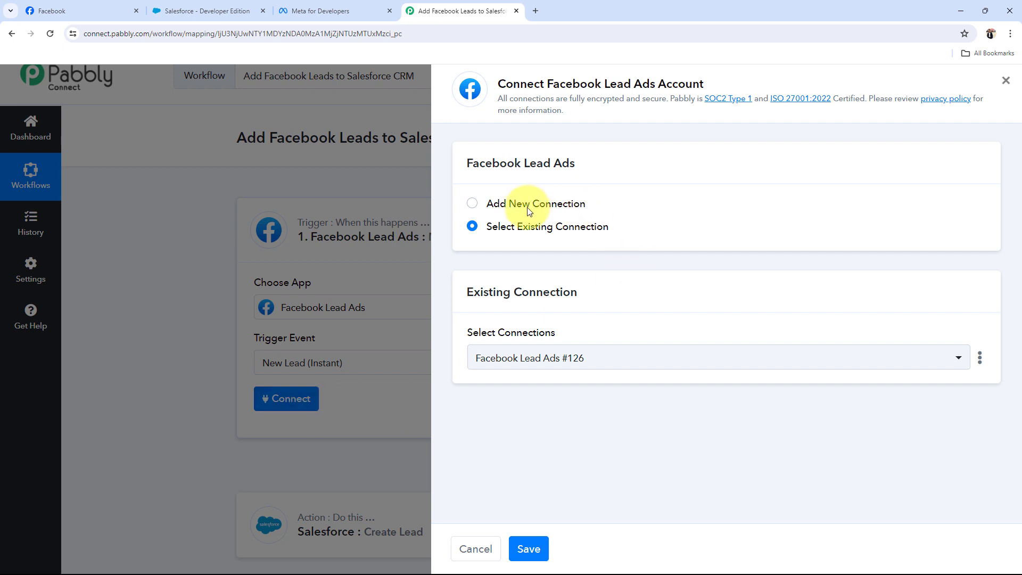
{"action": "left_click", "coordinate": [472, 203]}
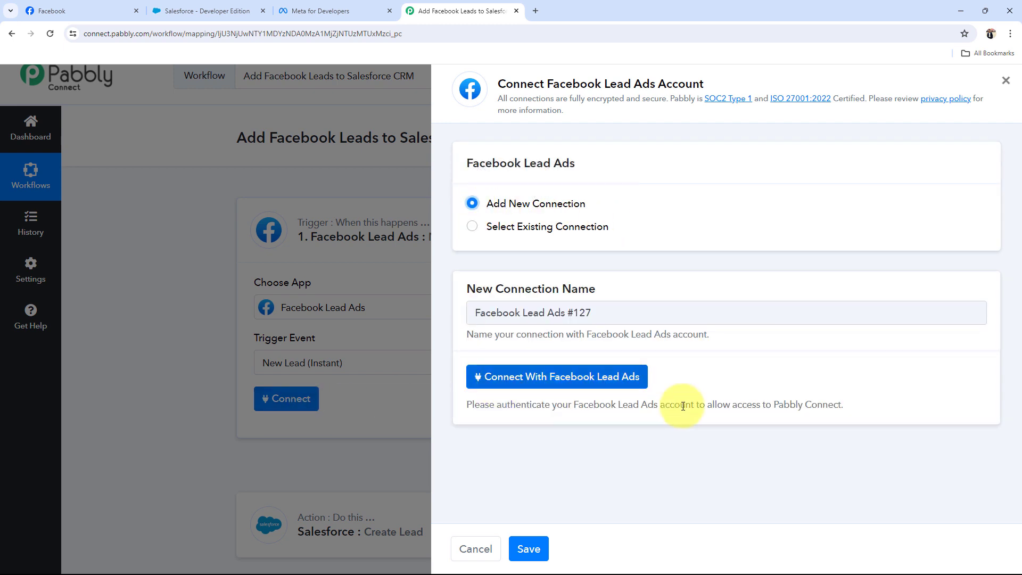
{"action": "left_click", "coordinate": [595, 377]}
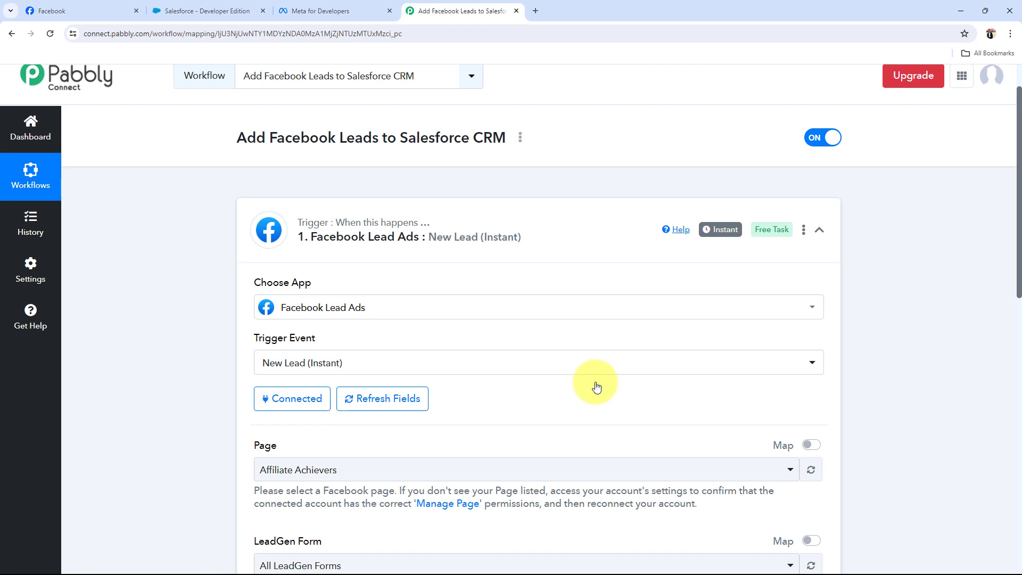
Review the trigger's Page and LeadGen Form settings and switch to Facebook to check the name of the page
{"action": "scroll", "coordinate": [158, 388], "scroll_direction": "down", "scroll_amount": 3}
{"action": "left_click_drag", "start_coordinate": [254, 286], "coordinate": [269, 290]}
{"action": "left_click", "coordinate": [146, 303]}
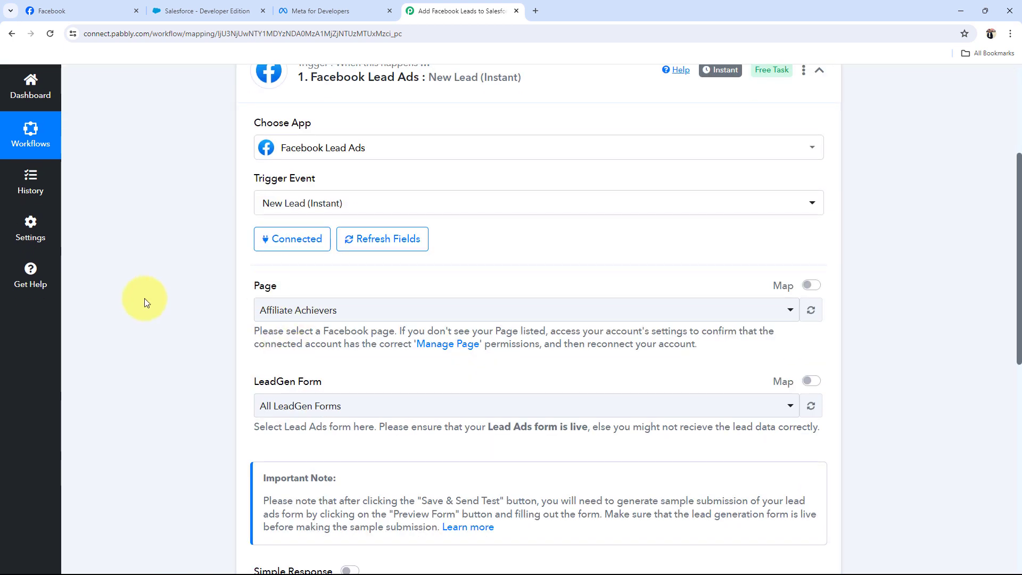
{"action": "scroll", "coordinate": [147, 303], "scroll_direction": "down", "scroll_amount": 2}
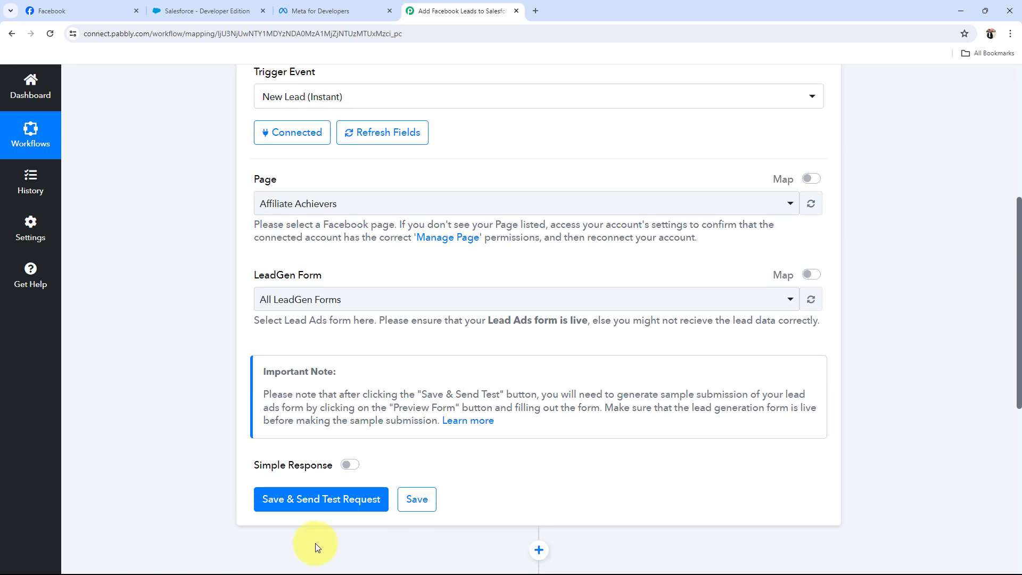
{"action": "scroll", "coordinate": [358, 472], "scroll_direction": "up", "scroll_amount": 3}
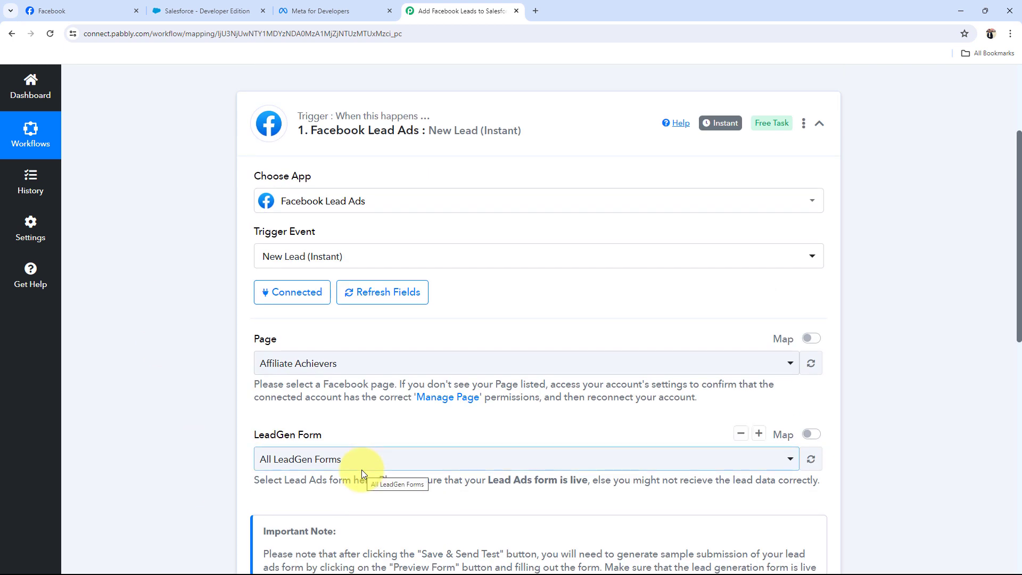
{"action": "left_click", "coordinate": [48, 10]}
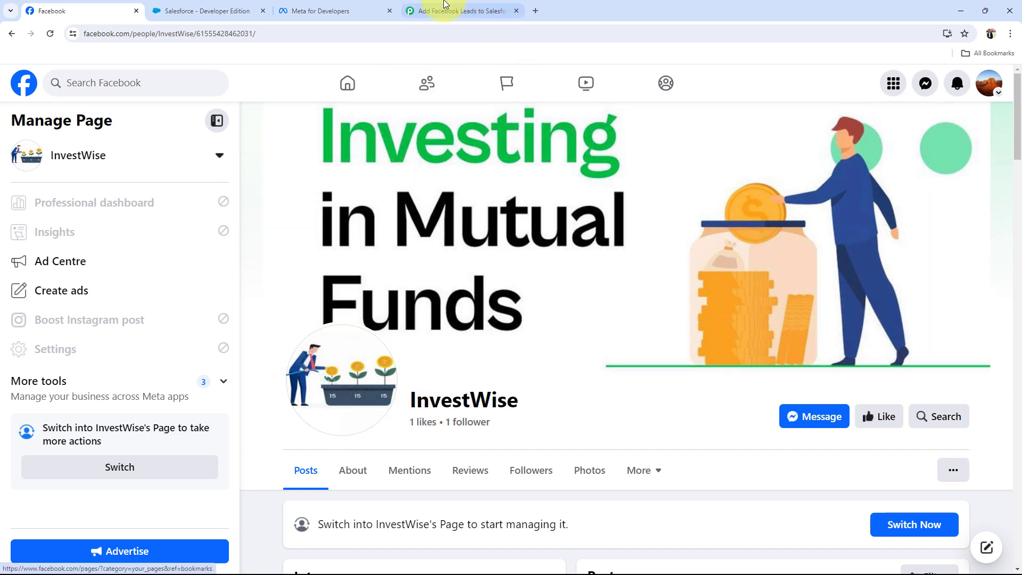
Switch back to the Pabbly Connect workflow and set the trigger's Page to InvestWise
{"action": "left_click", "coordinate": [463, 10]}
{"action": "left_click", "coordinate": [280, 363]}
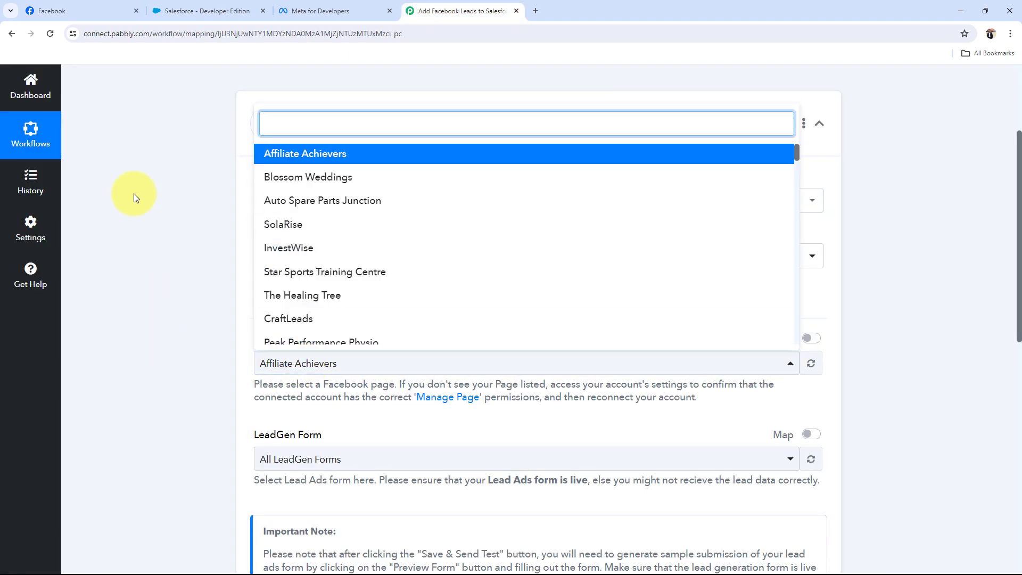
{"action": "type", "text": "Inve"}
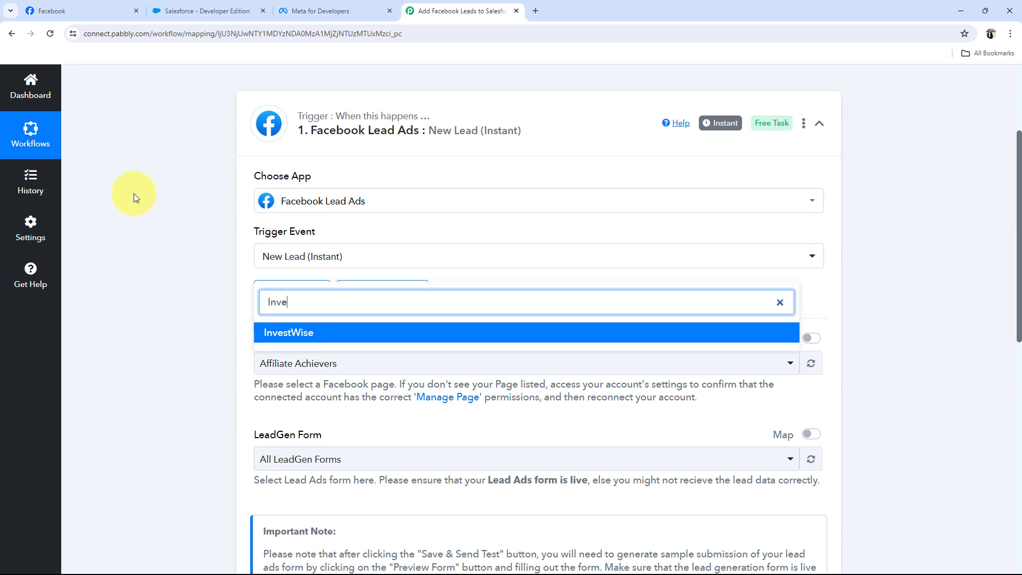
{"action": "left_click", "coordinate": [327, 333]}
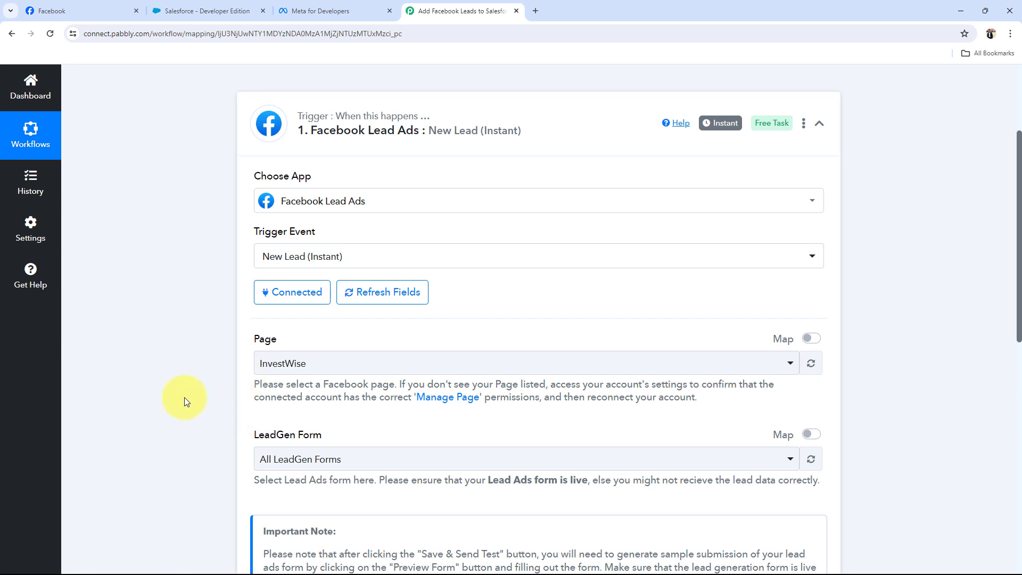
Set the trigger's LeadGen Form to Lead Ads Form, then save and send a test request
{"action": "scroll", "coordinate": [165, 427], "scroll_direction": "down", "scroll_amount": 2}
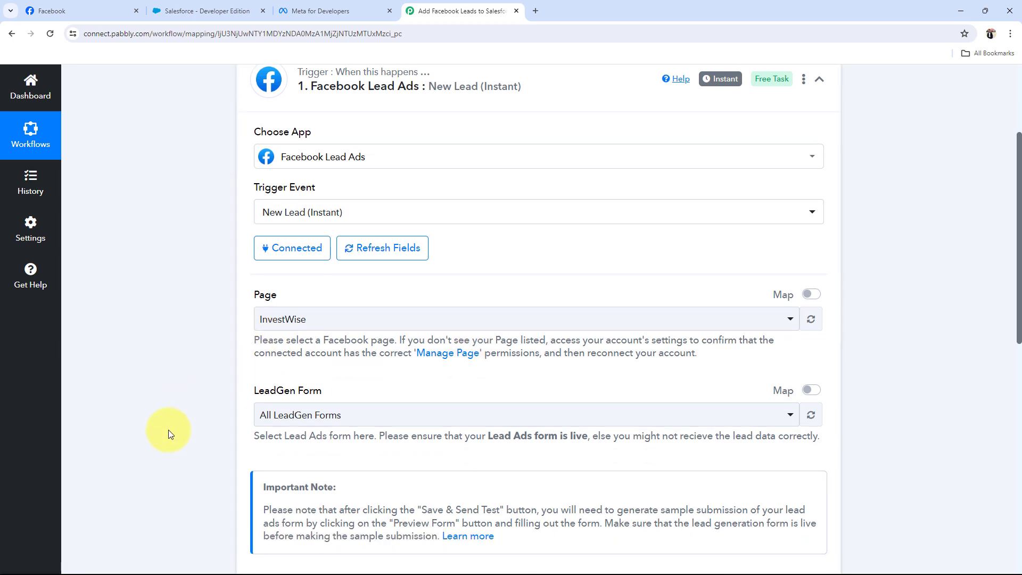
{"action": "left_click", "coordinate": [284, 354]}
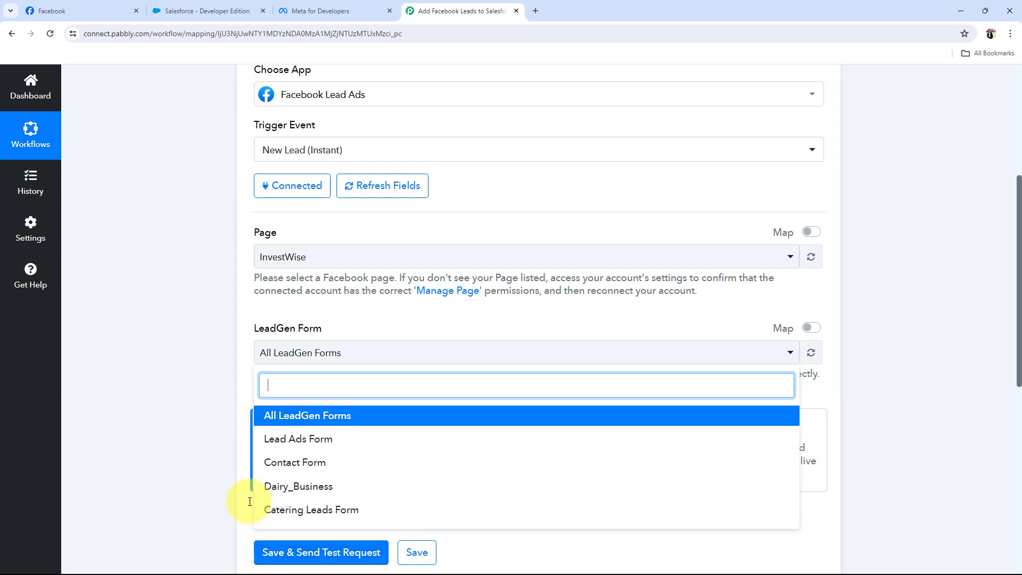
{"action": "left_click", "coordinate": [295, 441]}
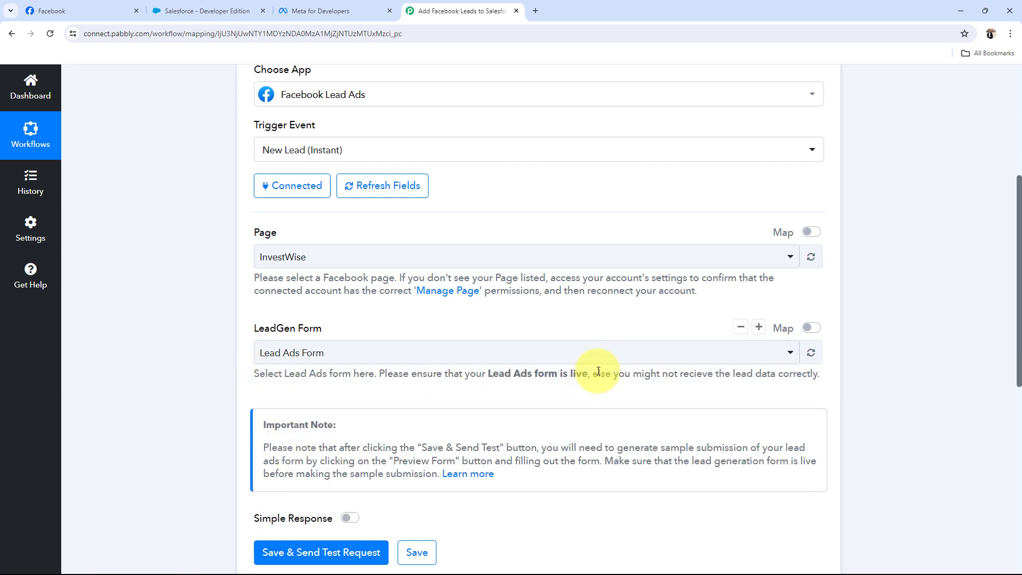
{"action": "left_click", "coordinate": [260, 551]}
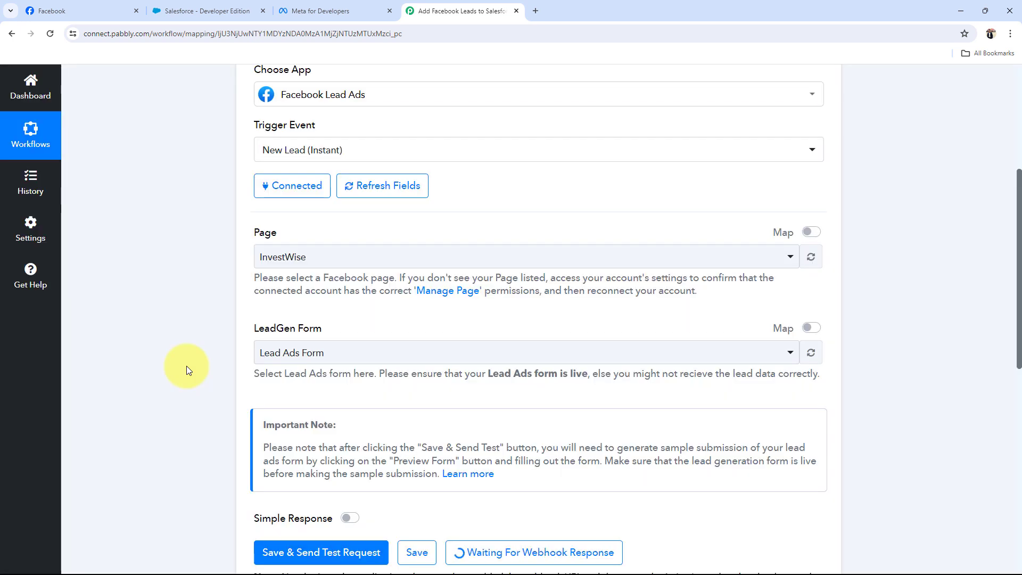
{"action": "scroll", "coordinate": [186, 366], "scroll_direction": "down", "scroll_amount": 4}
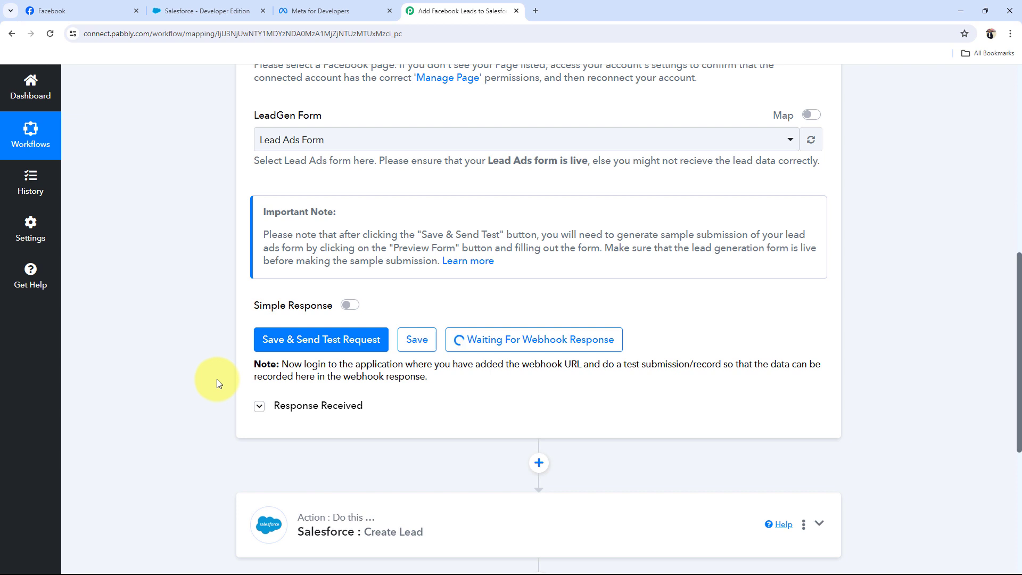
{"action": "scroll", "coordinate": [217, 379], "scroll_direction": "up", "scroll_amount": 2}
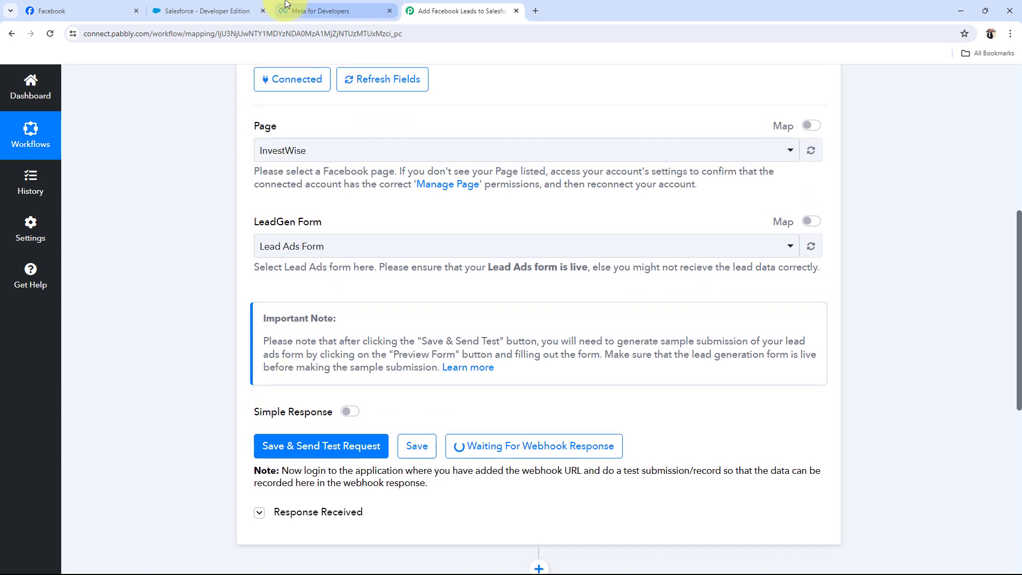
Switch to Meta for Developers, open the Lead Ads RTU Debug Tool and preview the Lead Ads Form of the InvestWise page
{"action": "left_click", "coordinate": [343, 6]}
{"action": "left_click", "coordinate": [873, 85]}
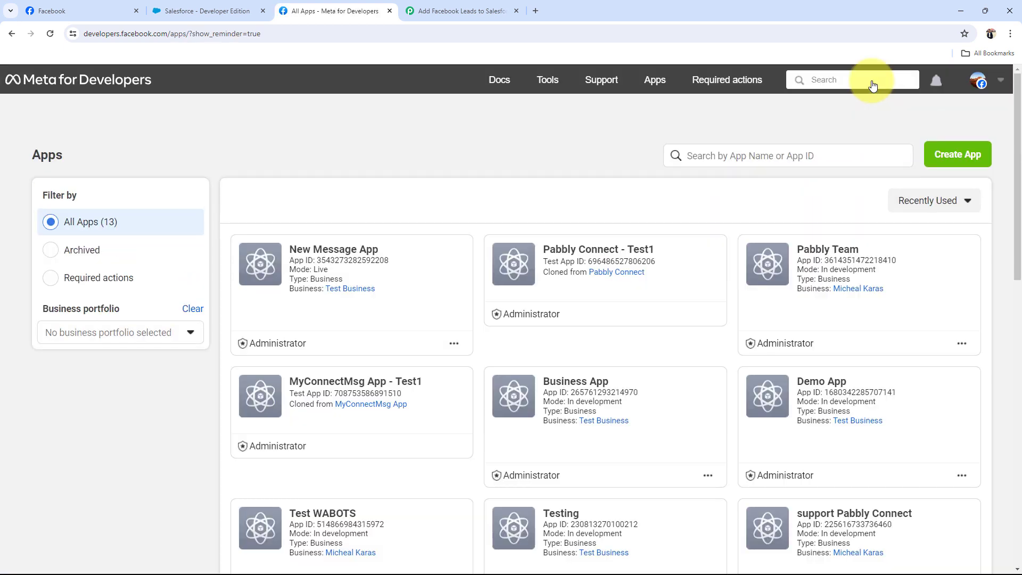
{"action": "left_click", "coordinate": [554, 79]}
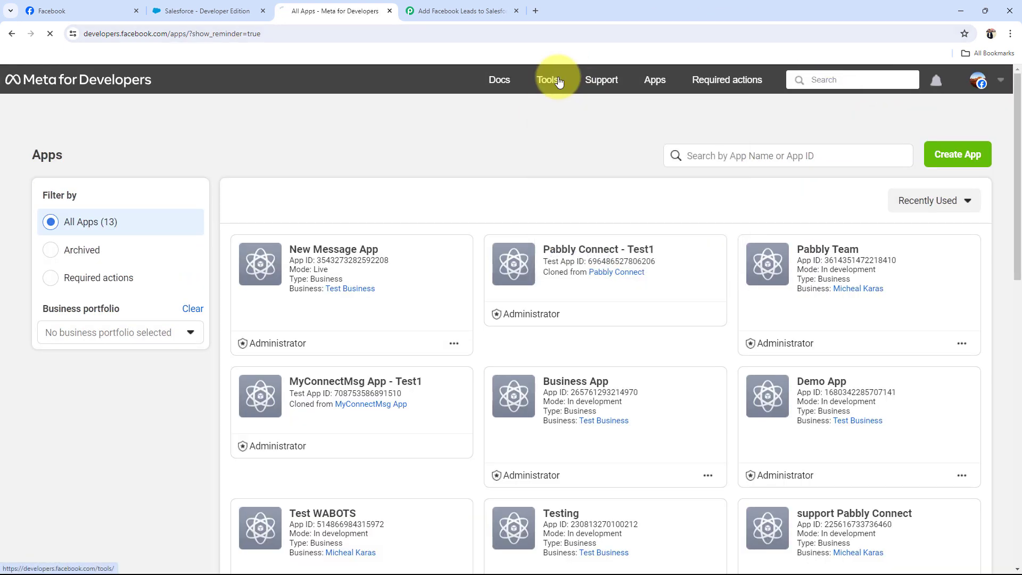
{"action": "scroll", "coordinate": [93, 368], "scroll_direction": "down", "scroll_amount": 3}
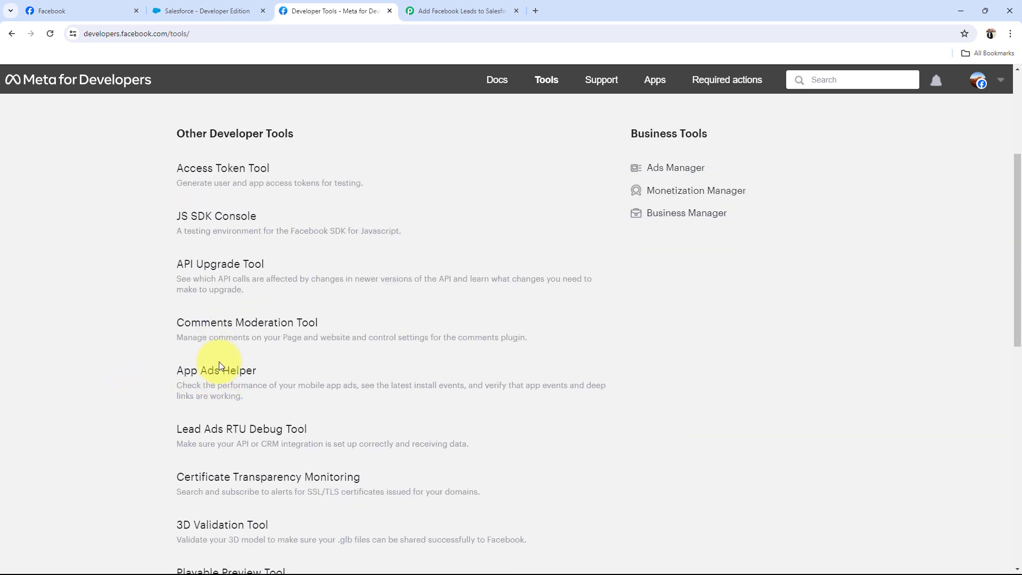
{"action": "left_click", "coordinate": [235, 431]}
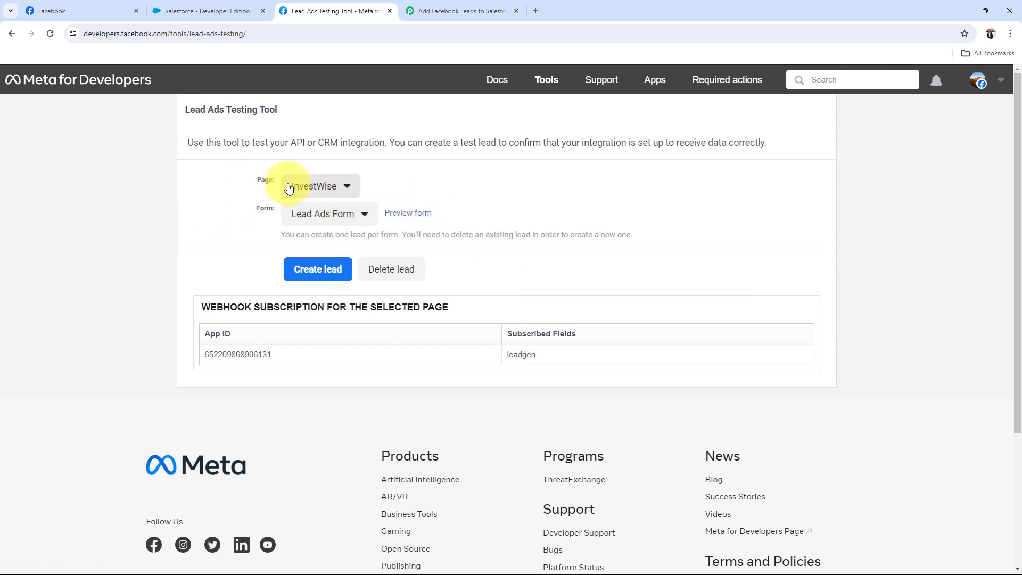
{"action": "left_click", "coordinate": [413, 215]}
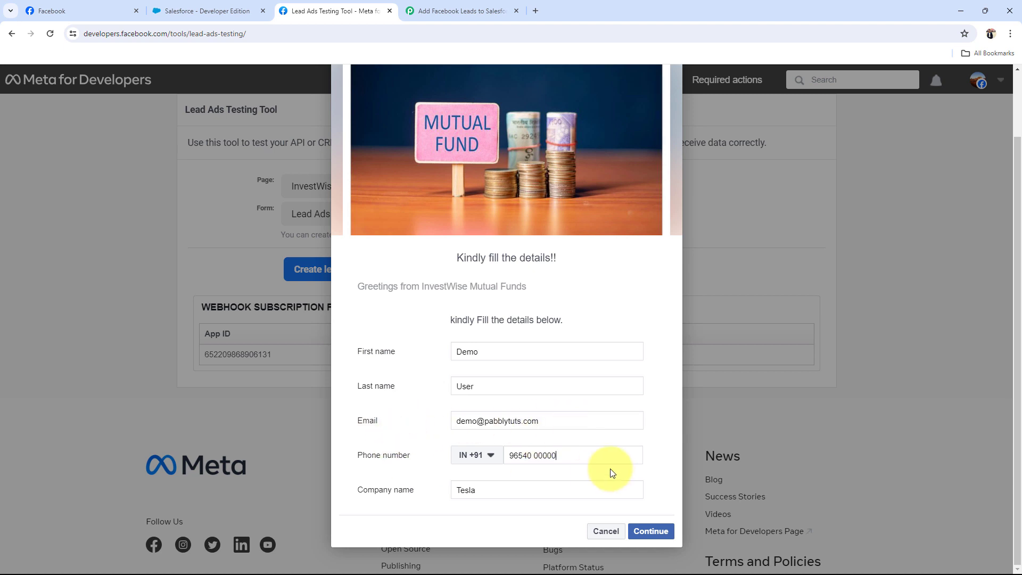
Change the test lead's company name to Pabbly, submit the form and close the thank-you dialog
{"action": "left_click_drag", "start_coordinate": [498, 491], "coordinate": [413, 490]}
{"action": "type", "text": "Pa"}
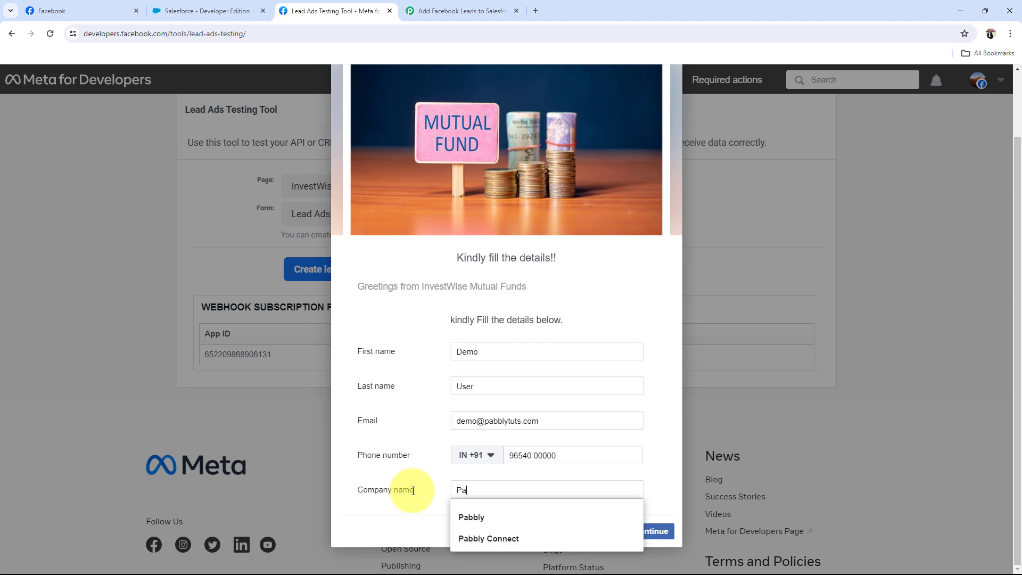
{"action": "type", "text": "bbly"}
{"action": "left_click", "coordinate": [417, 419]}
{"action": "left_click", "coordinate": [651, 531]}
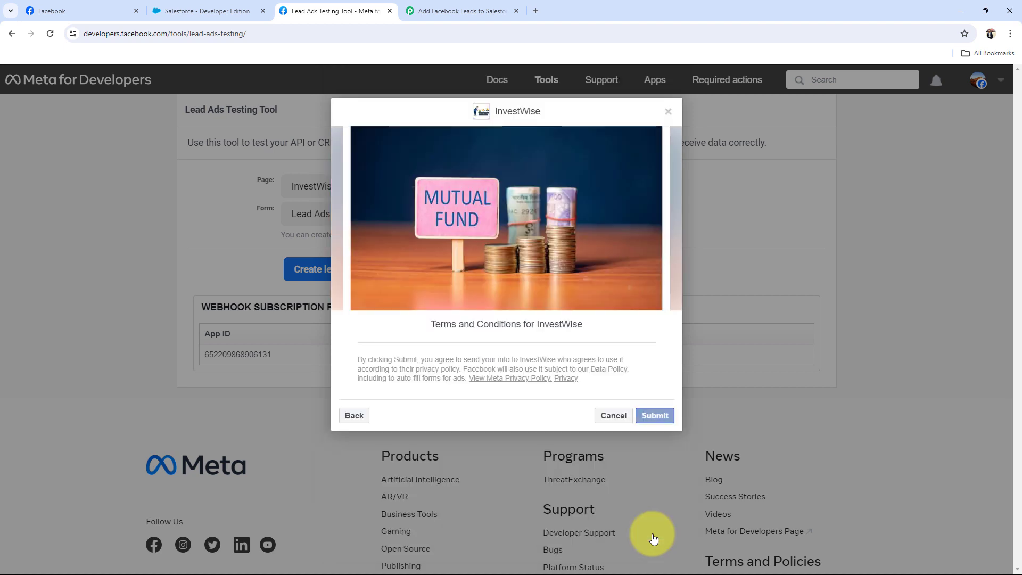
{"action": "left_click", "coordinate": [654, 415]}
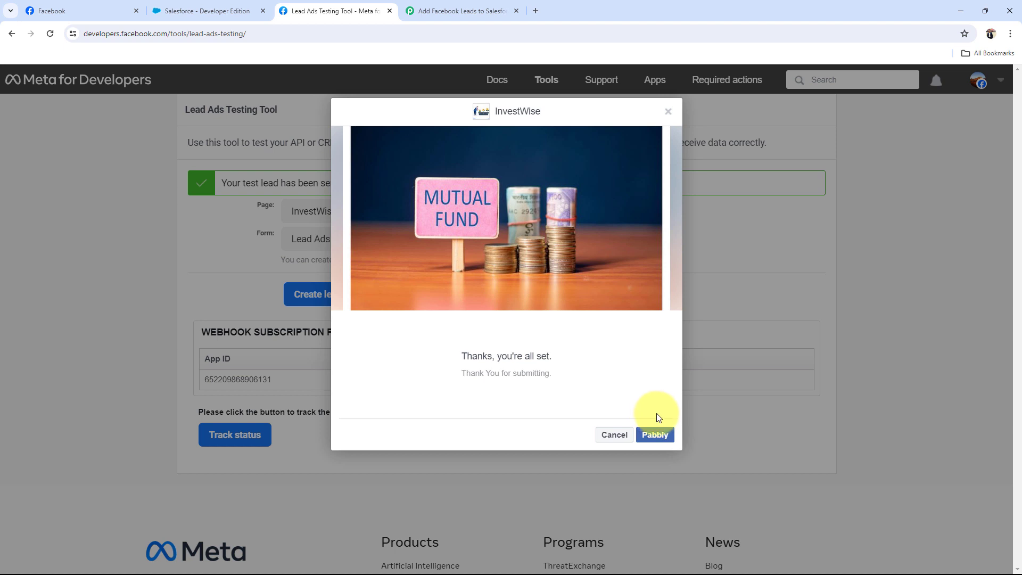
{"action": "left_click", "coordinate": [613, 435]}
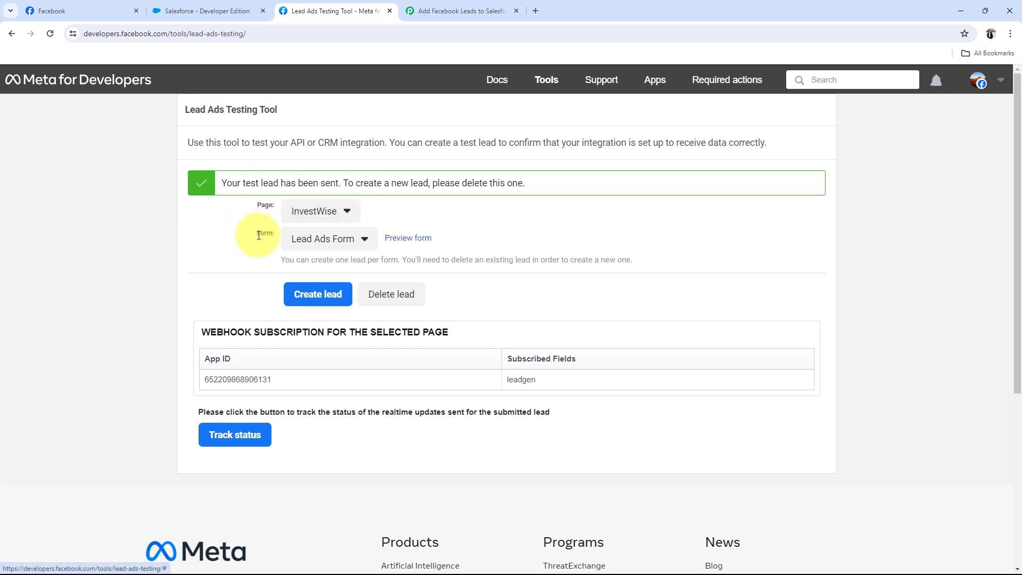
Switch to the Pabbly Connect workflow and check the name, email, phone and company values in the trigger's received response
{"action": "left_click", "coordinate": [465, 11]}
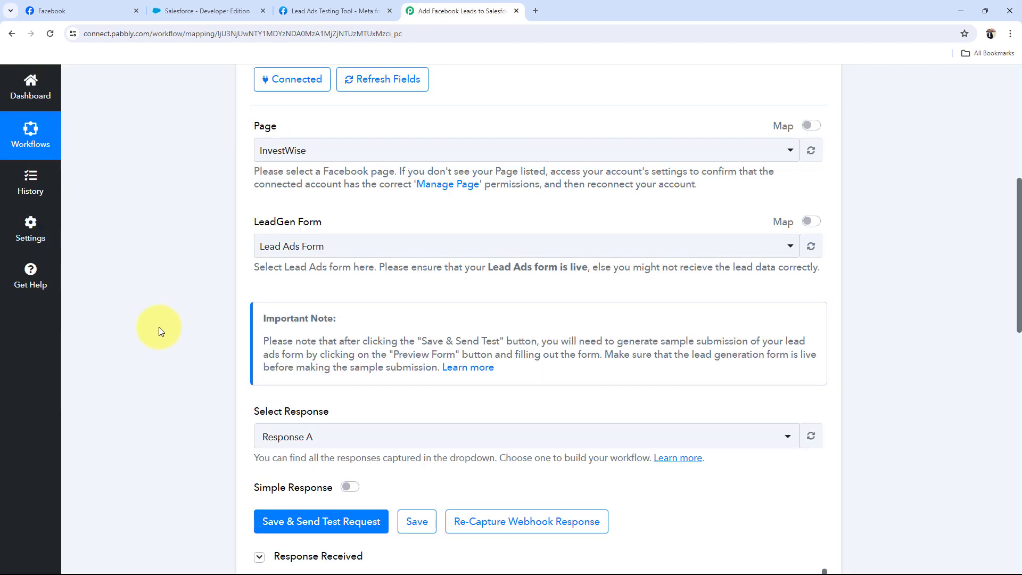
{"action": "scroll", "coordinate": [160, 346], "scroll_direction": "down", "scroll_amount": 7}
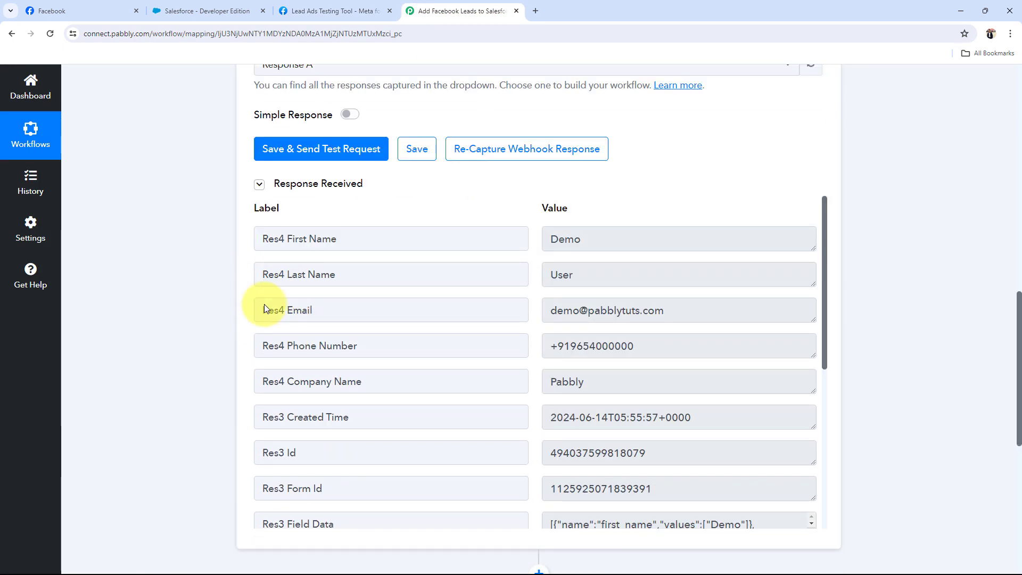
{"action": "left_click_drag", "start_coordinate": [624, 234], "coordinate": [444, 235]}
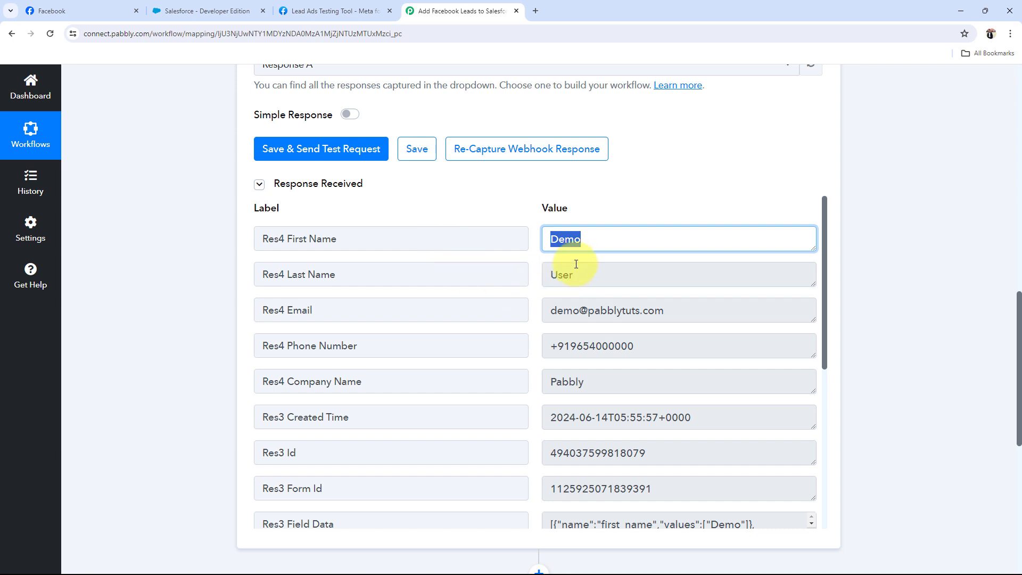
{"action": "left_click_drag", "start_coordinate": [577, 274], "coordinate": [484, 267]}
{"action": "left_click_drag", "start_coordinate": [735, 310], "coordinate": [421, 341]}
{"action": "left_click_drag", "start_coordinate": [717, 375], "coordinate": [457, 370]}
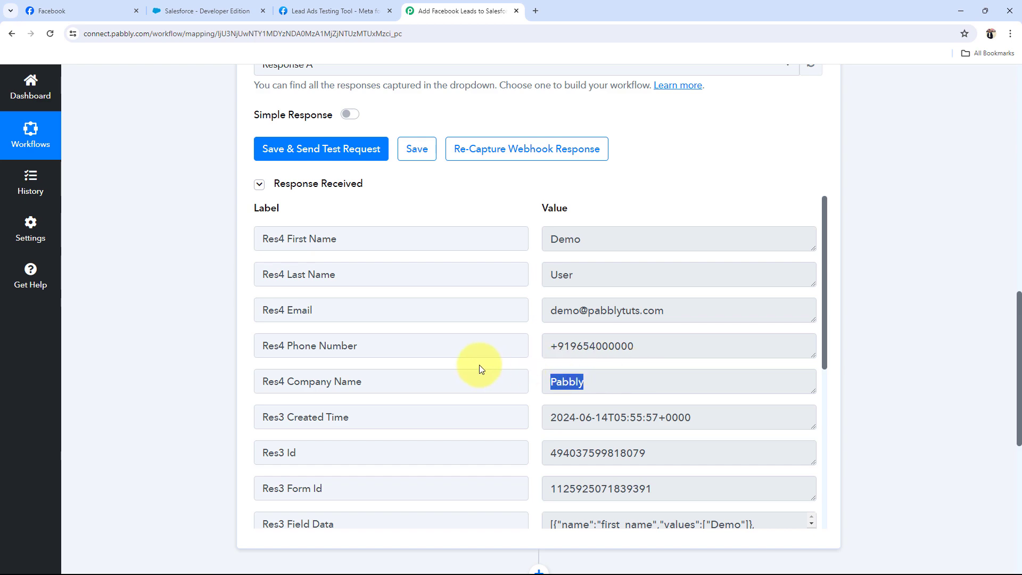
{"action": "left_click", "coordinate": [147, 365]}
Collapse the Facebook Lead Ads trigger section and expand the Salesforce Create Lead action
{"action": "scroll", "coordinate": [147, 365], "scroll_direction": "up", "scroll_amount": 7}
{"action": "scroll", "coordinate": [147, 365], "scroll_direction": "up", "scroll_amount": 7}
{"action": "left_click", "coordinate": [414, 309]}
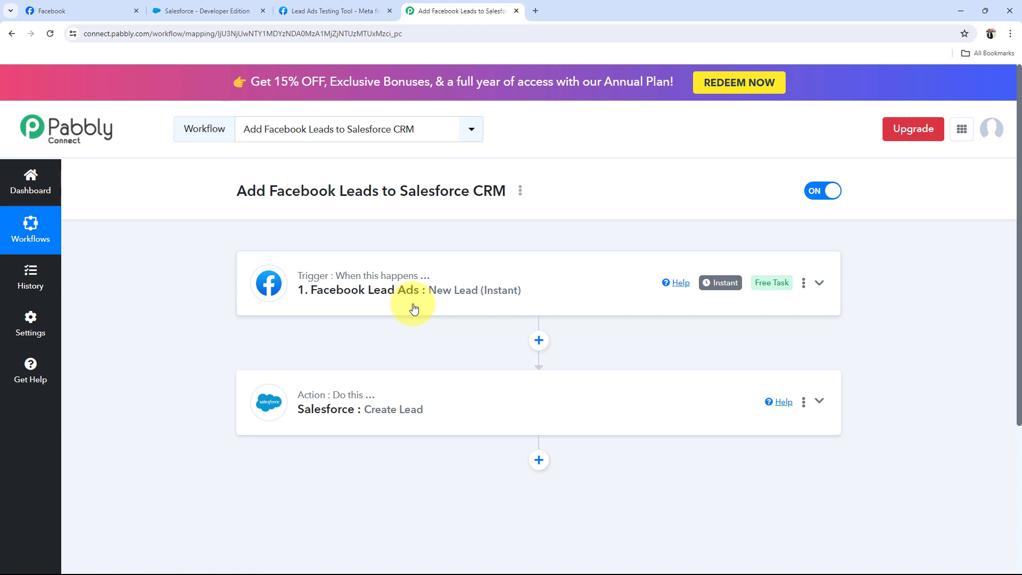
{"action": "left_click", "coordinate": [392, 407]}
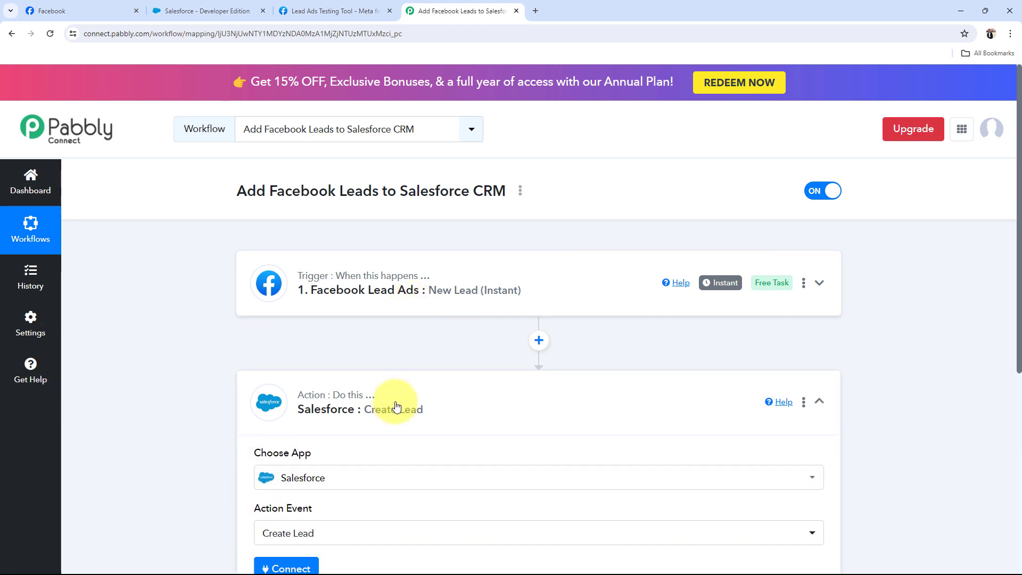
Connect the action to Salesforce through a new connection with the default name and allow Pabbly Connect access
{"action": "left_click", "coordinate": [320, 387]}
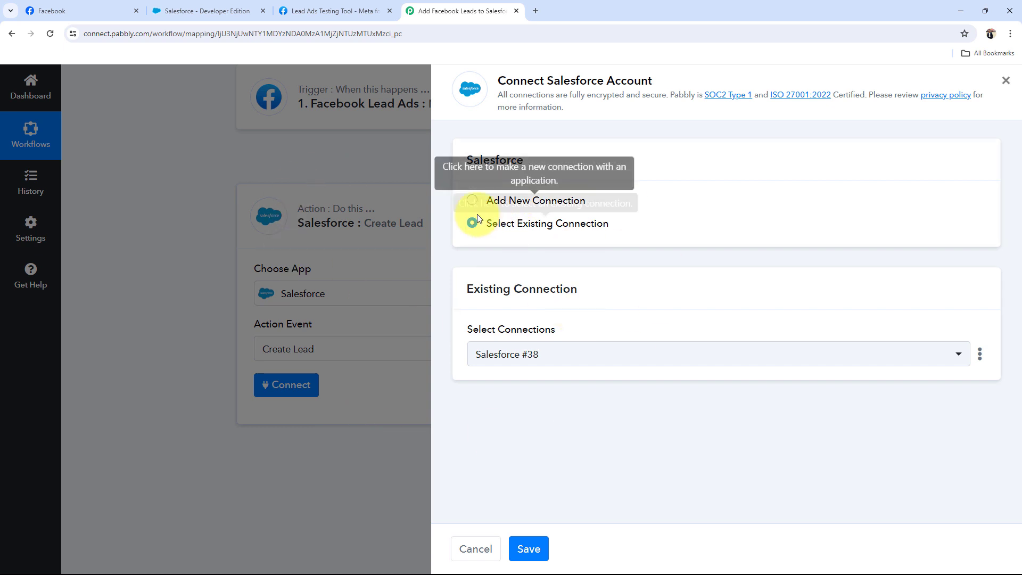
{"action": "left_click", "coordinate": [469, 202]}
{"action": "left_click", "coordinate": [520, 374]}
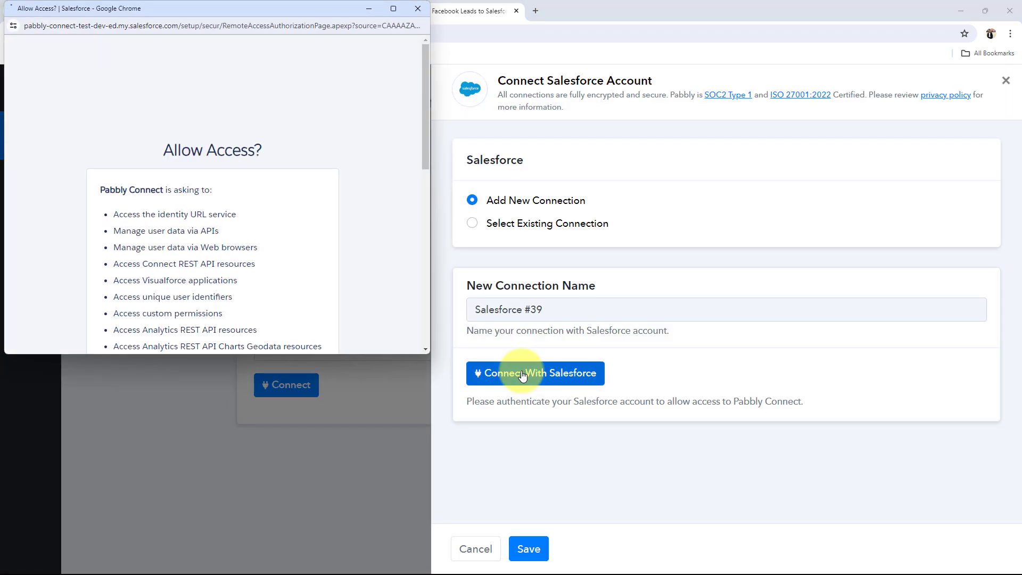
{"action": "scroll", "coordinate": [341, 241], "scroll_direction": "down", "scroll_amount": 10}
{"action": "left_click", "coordinate": [229, 267]}
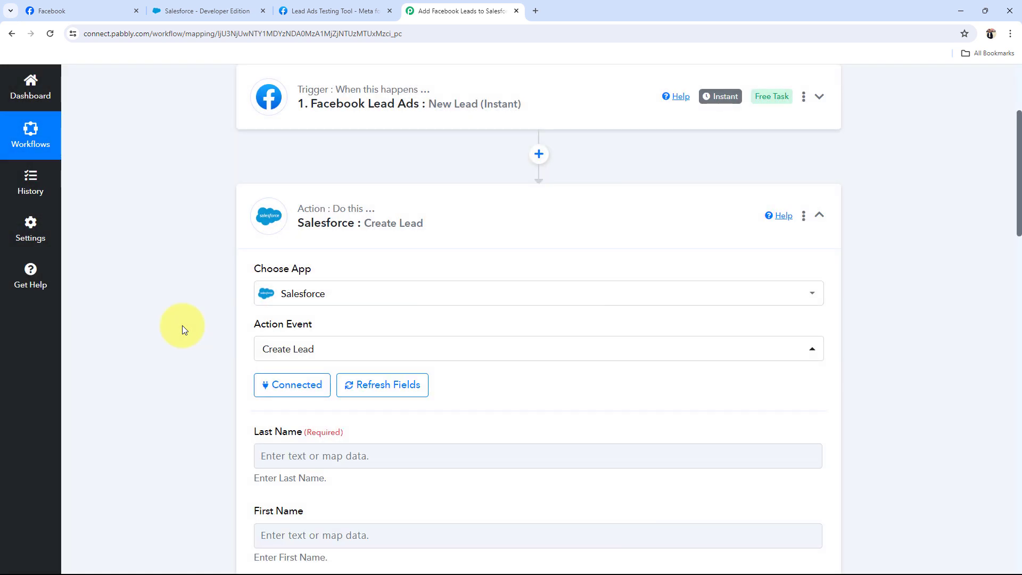
Map the Salesforce lead's Last Name field to Res4 Last Name from the Facebook Lead Ads trigger data
{"action": "scroll", "coordinate": [179, 333], "scroll_direction": "down", "scroll_amount": 5}
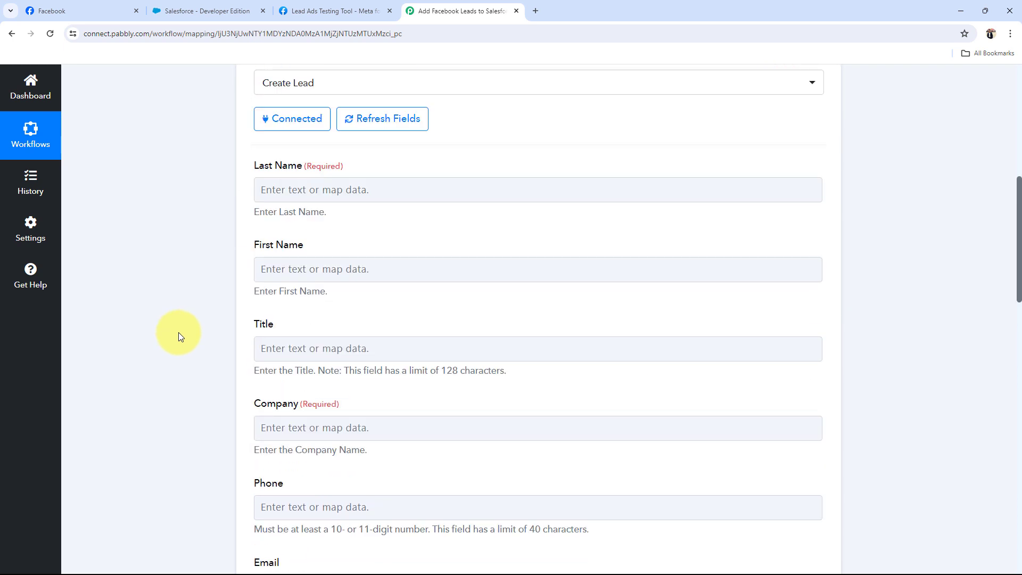
{"action": "scroll", "coordinate": [404, 344], "scroll_direction": "up", "scroll_amount": 2}
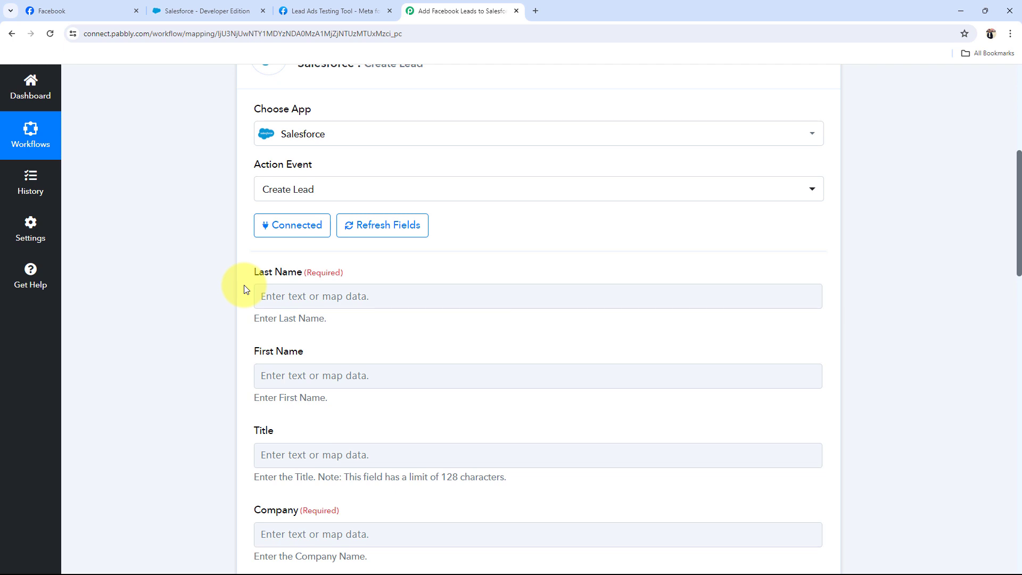
{"action": "scroll", "coordinate": [241, 292], "scroll_direction": "up", "scroll_amount": 6}
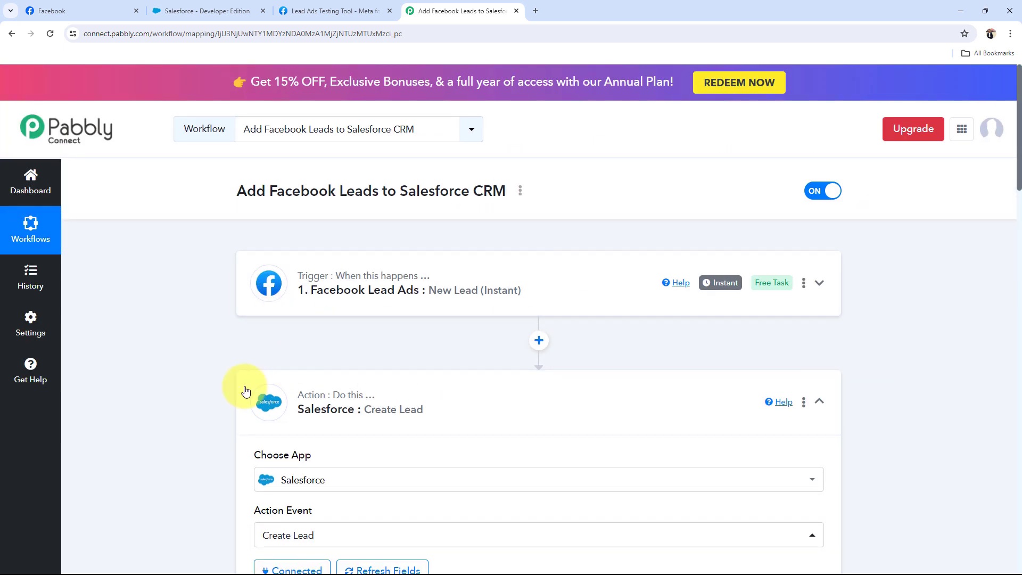
{"action": "scroll", "coordinate": [236, 421], "scroll_direction": "down", "scroll_amount": 3}
{"action": "scroll", "coordinate": [236, 421], "scroll_direction": "down", "scroll_amount": 5}
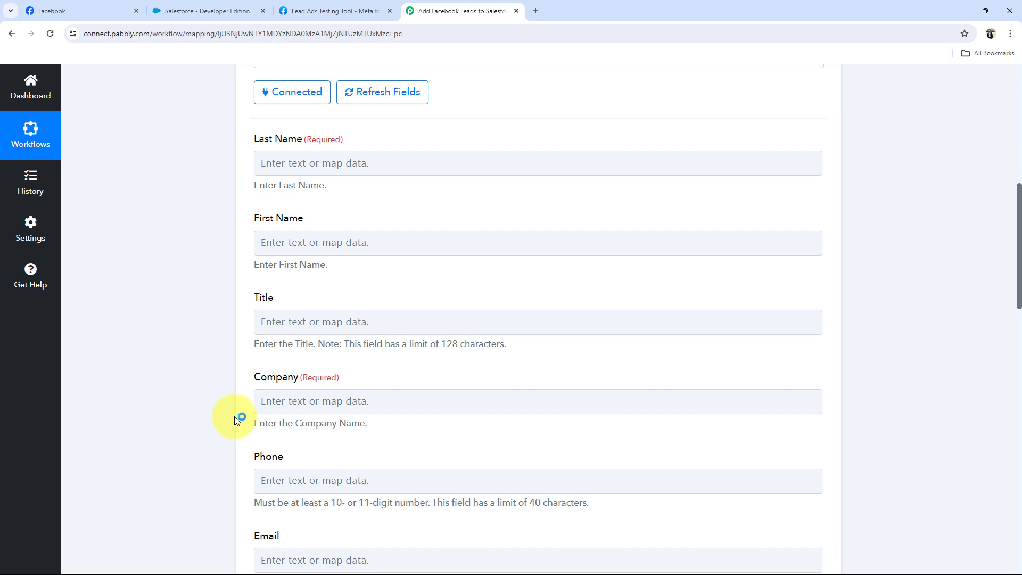
{"action": "left_click", "coordinate": [324, 163]}
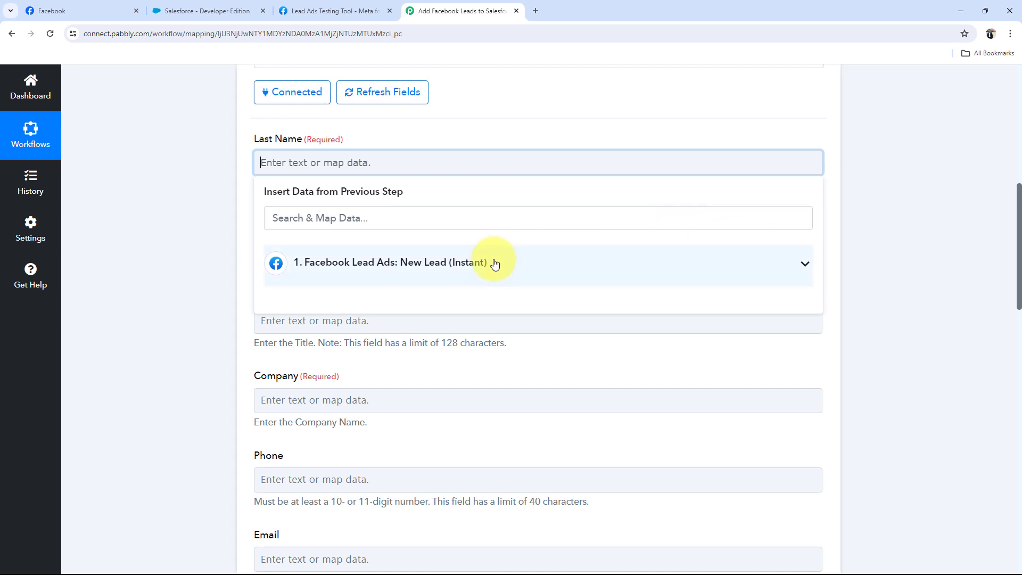
{"action": "left_click", "coordinate": [797, 267]}
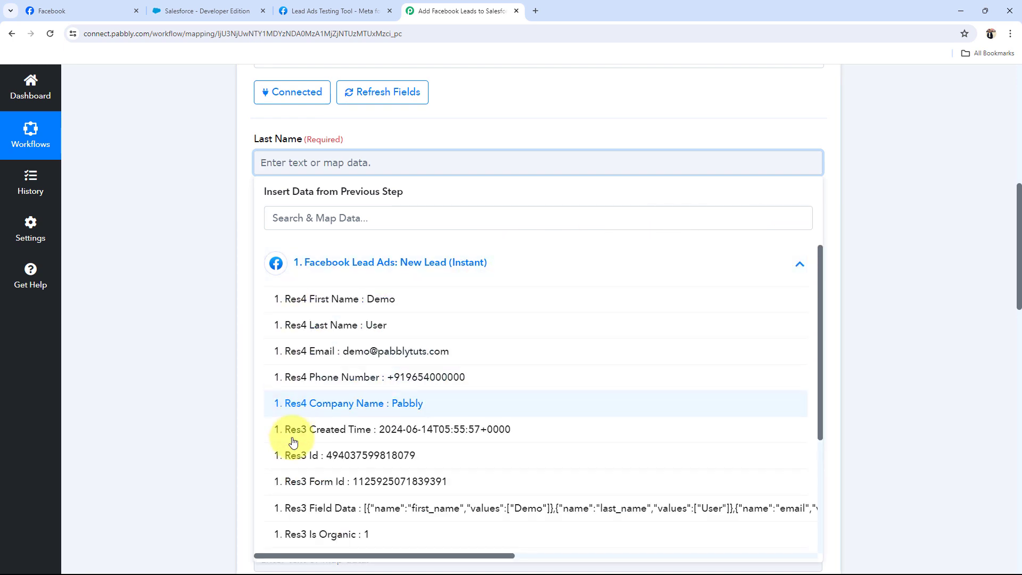
{"action": "scroll", "coordinate": [422, 483], "scroll_direction": "down", "scroll_amount": 2}
{"action": "scroll", "coordinate": [422, 485], "scroll_direction": "down", "scroll_amount": 2}
{"action": "scroll", "coordinate": [423, 486], "scroll_direction": "up", "scroll_amount": 4}
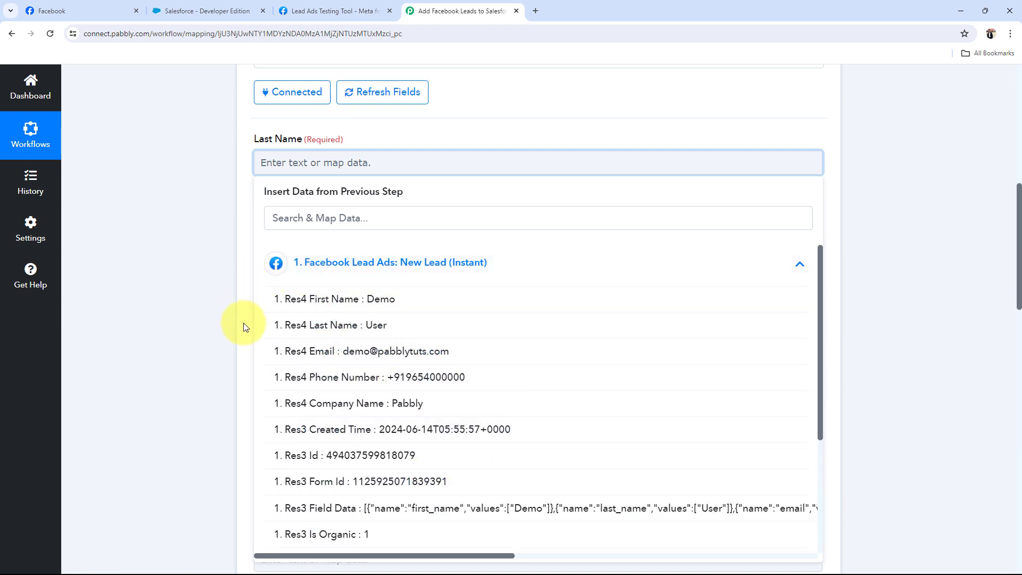
{"action": "left_click", "coordinate": [365, 335]}
{"action": "left_click", "coordinate": [194, 251]}
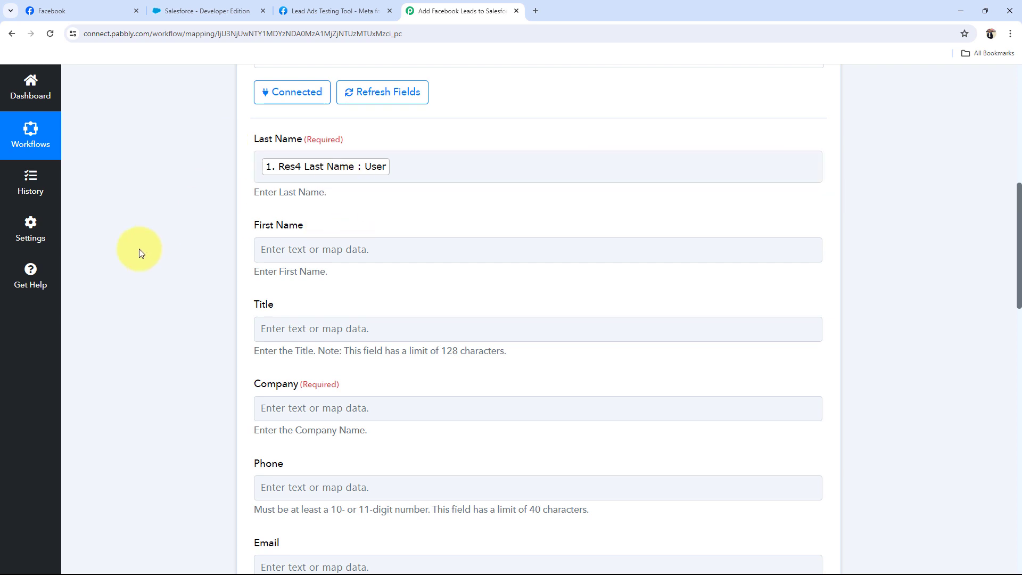
Map the Salesforce lead's First Name field to Res4 First Name from the Facebook Lead Ads trigger data
{"action": "left_click", "coordinate": [267, 248]}
{"action": "left_click", "coordinate": [323, 364]}
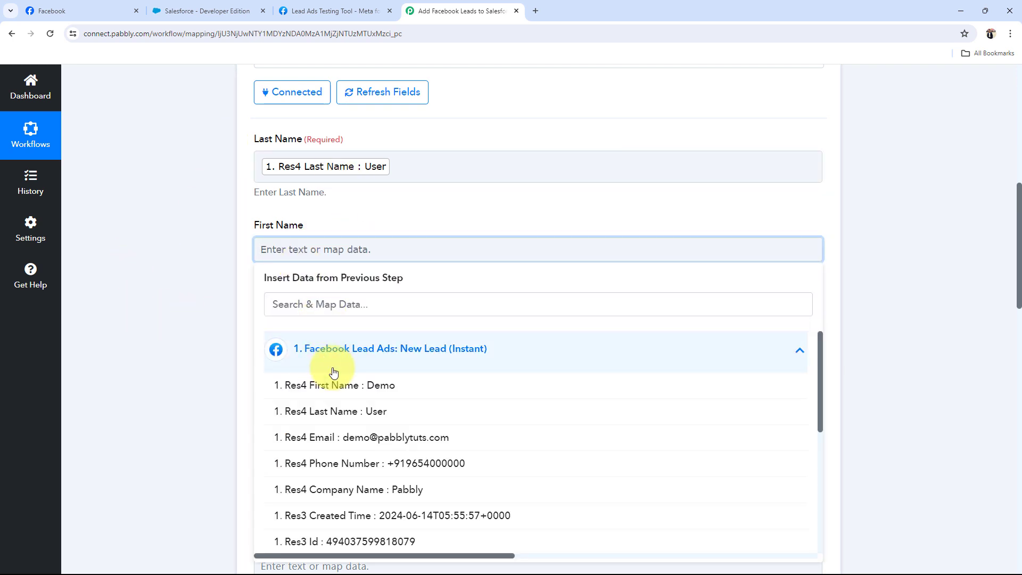
{"action": "left_click", "coordinate": [326, 390]}
{"action": "left_click", "coordinate": [161, 325]}
Map the Salesforce lead's Company field to Res4 Company Name from the Facebook Lead Ads trigger data
{"action": "scroll", "coordinate": [161, 326], "scroll_direction": "down", "scroll_amount": 1}
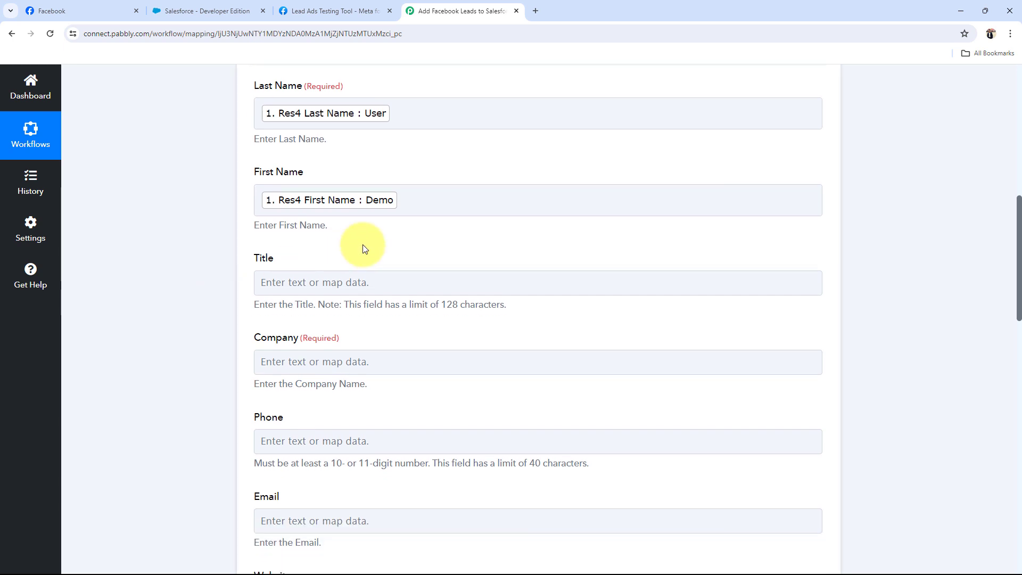
{"action": "scroll", "coordinate": [159, 302], "scroll_direction": "down", "scroll_amount": 3}
{"action": "left_click", "coordinate": [338, 202]}
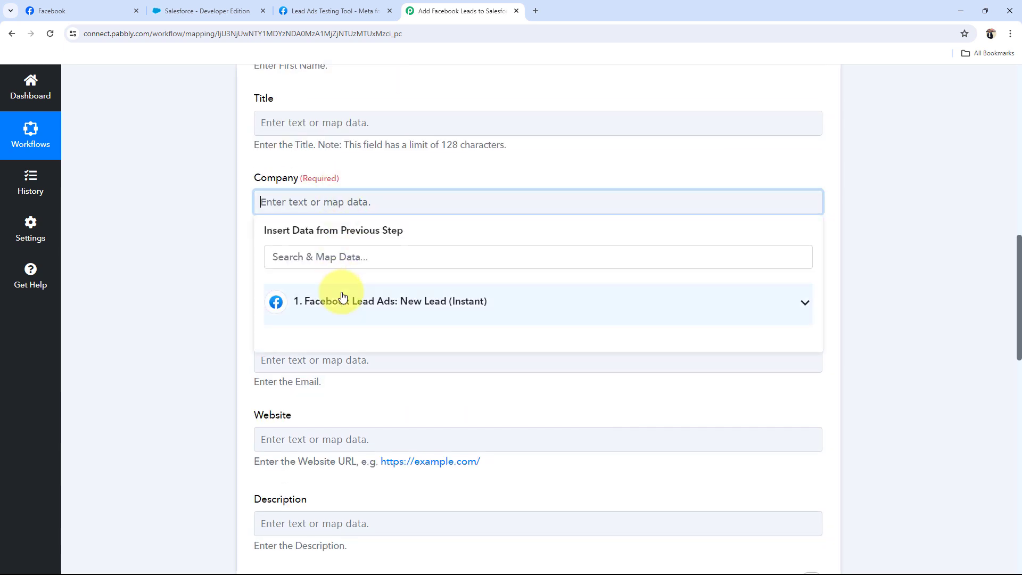
{"action": "left_click", "coordinate": [342, 295]}
{"action": "left_click", "coordinate": [342, 442]}
{"action": "left_click", "coordinate": [114, 297]}
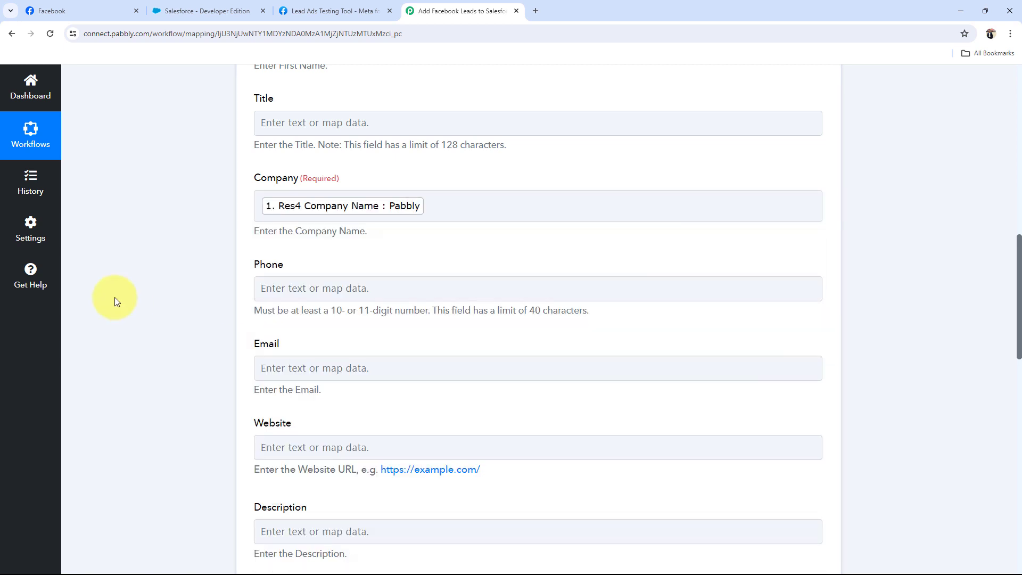
Map the lead's Email field to Res4 Email and its Phone field to Res4 Phone Number from the trigger data
{"action": "scroll", "coordinate": [114, 297], "scroll_direction": "down", "scroll_amount": 2}
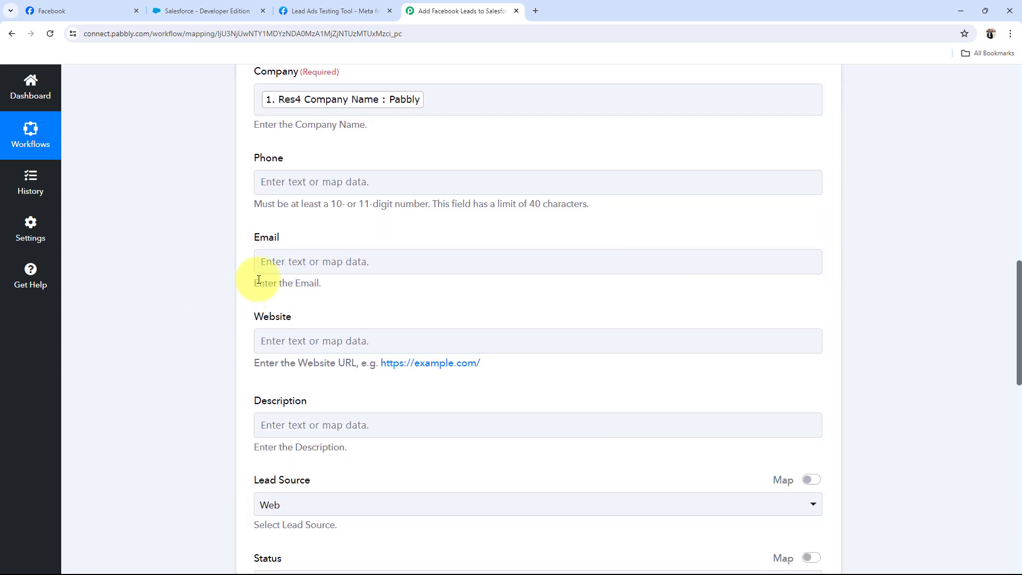
{"action": "left_click", "coordinate": [264, 260]}
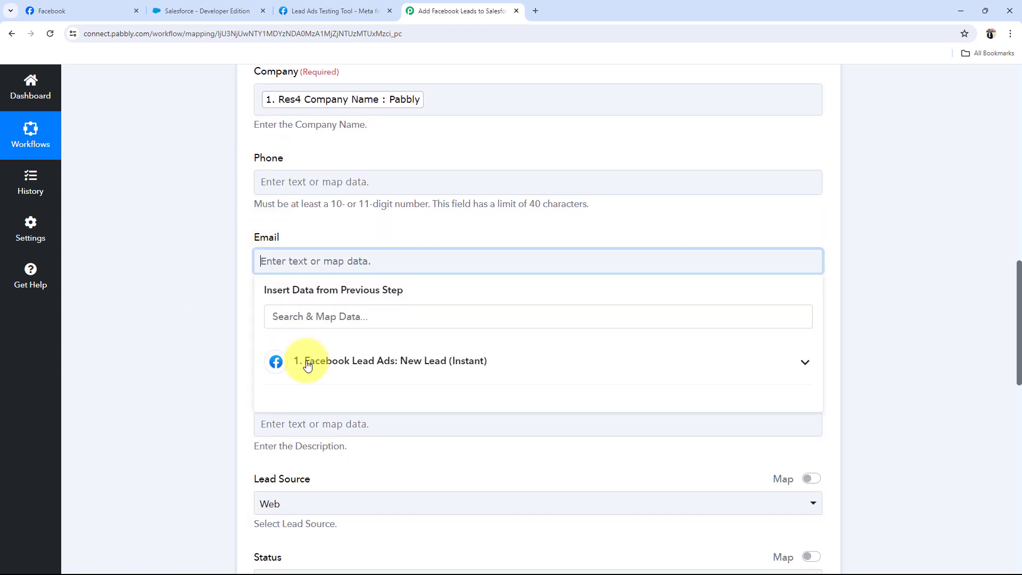
{"action": "left_click", "coordinate": [298, 360]}
{"action": "left_click", "coordinate": [291, 449]}
{"action": "left_click", "coordinate": [272, 182]}
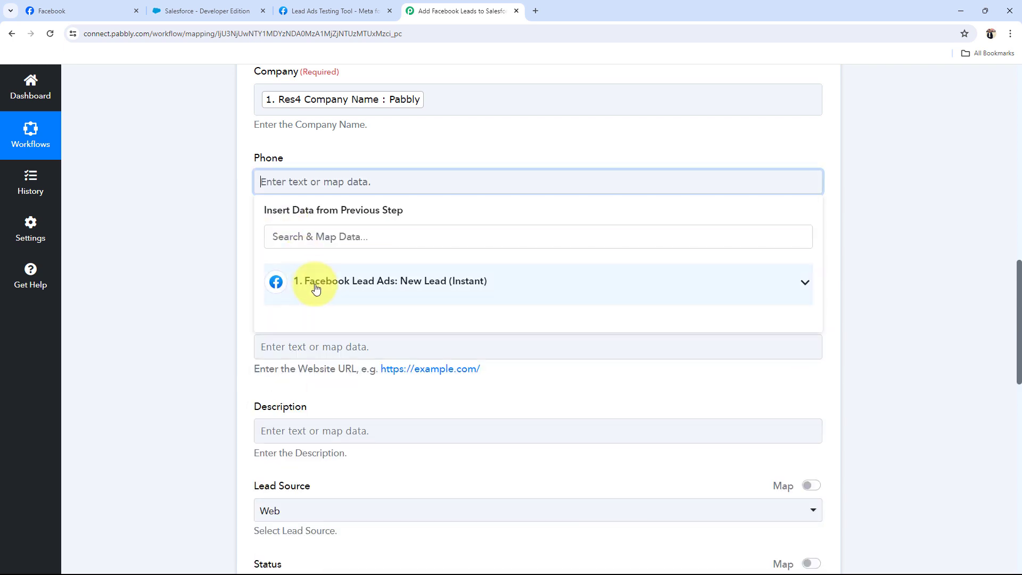
{"action": "left_click", "coordinate": [314, 284]}
{"action": "left_click", "coordinate": [381, 394]}
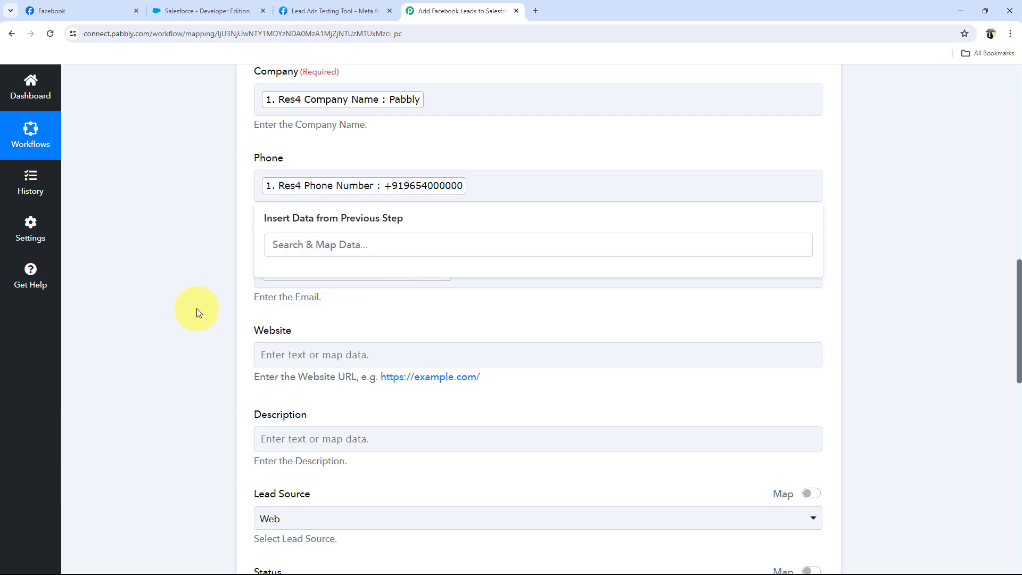
{"action": "left_click", "coordinate": [196, 308]}
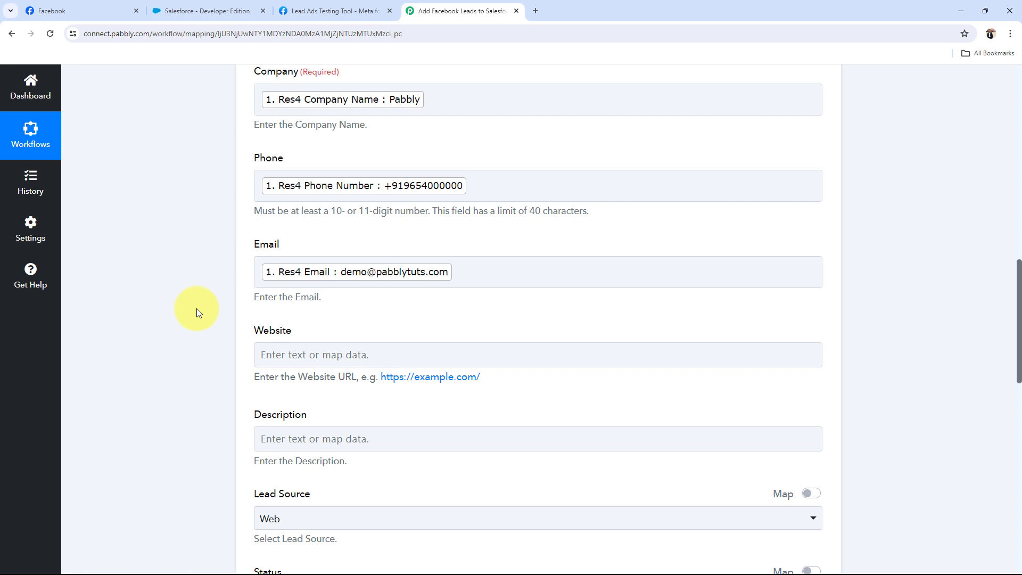
Select Web as the Lead Source and review the remaining optional fields of the Salesforce lead
{"action": "scroll", "coordinate": [197, 309], "scroll_direction": "up", "scroll_amount": 1}
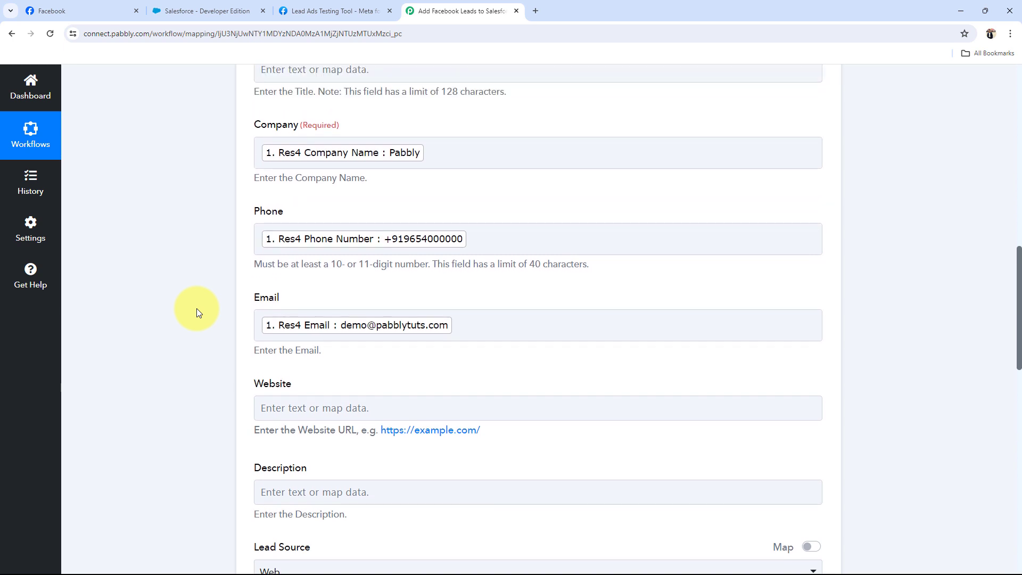
{"action": "scroll", "coordinate": [203, 351], "scroll_direction": "down", "scroll_amount": 8}
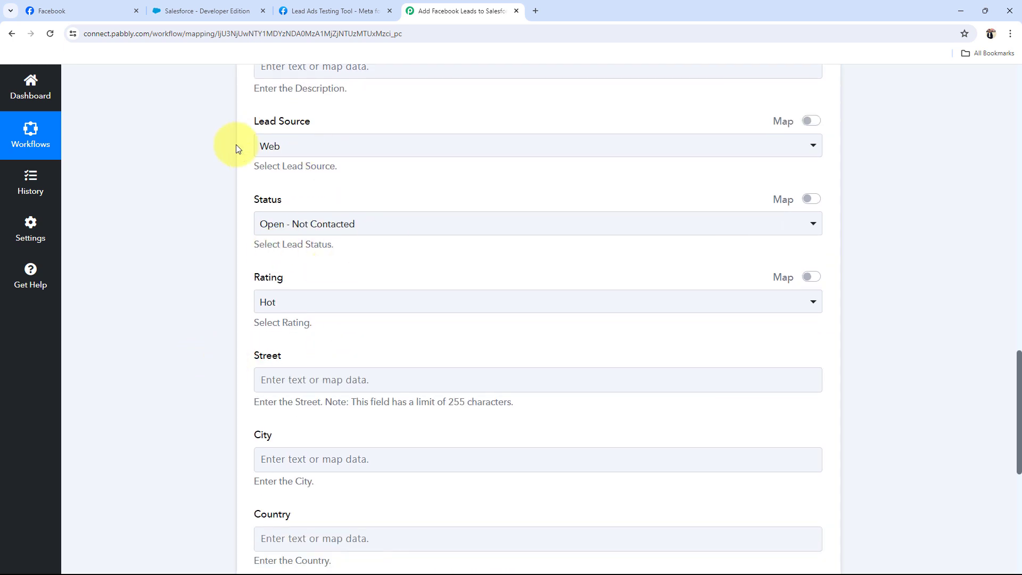
{"action": "left_click", "coordinate": [286, 144]}
{"action": "left_click", "coordinate": [286, 213]}
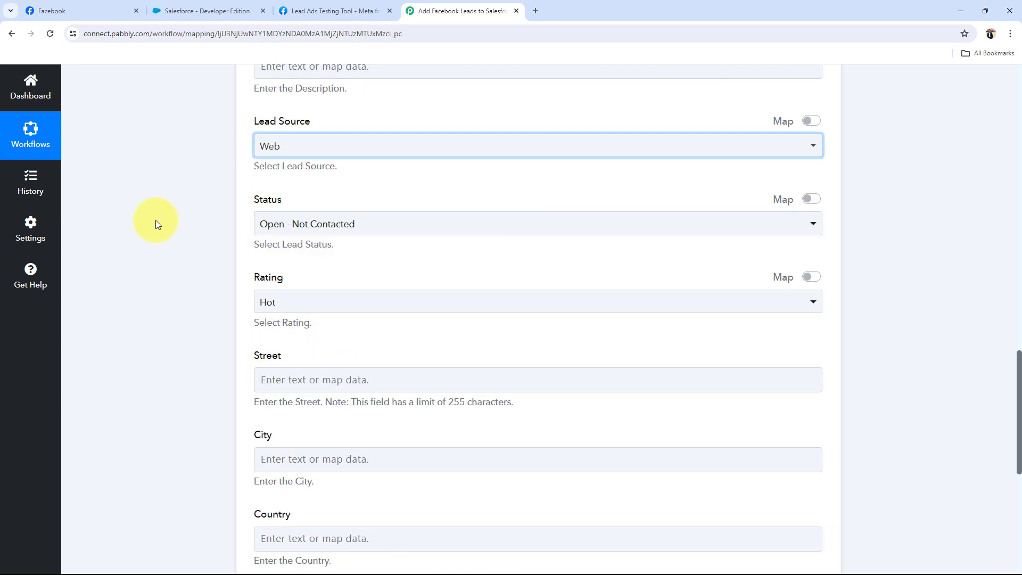
{"action": "left_click", "coordinate": [190, 306]}
{"action": "scroll", "coordinate": [191, 307], "scroll_direction": "down", "scroll_amount": 3}
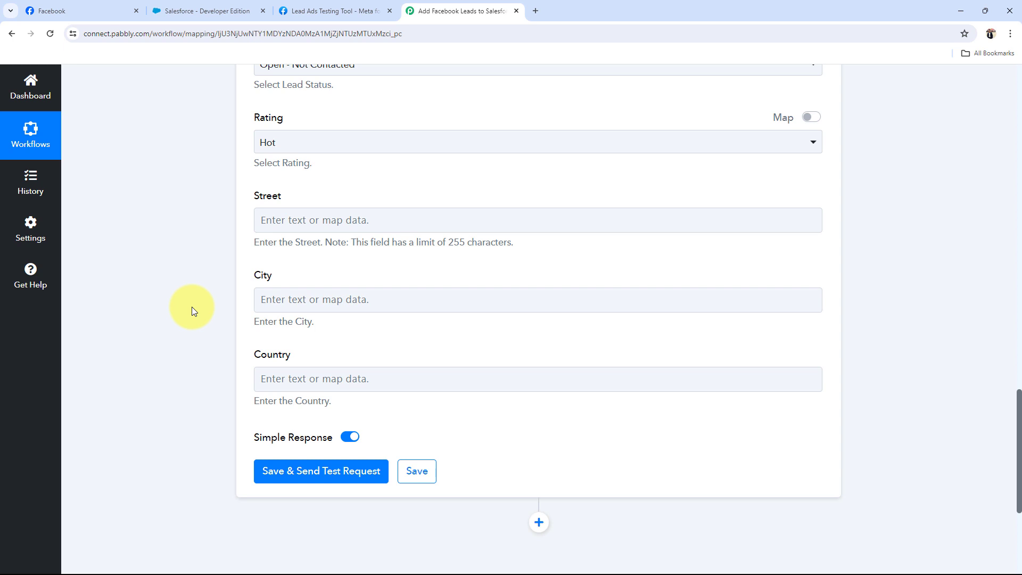
Clear the lead's Company field and map it again to Res4 Company Name from the Facebook Lead Ads trigger data
{"action": "scroll", "coordinate": [192, 307], "scroll_direction": "up", "scroll_amount": 12}
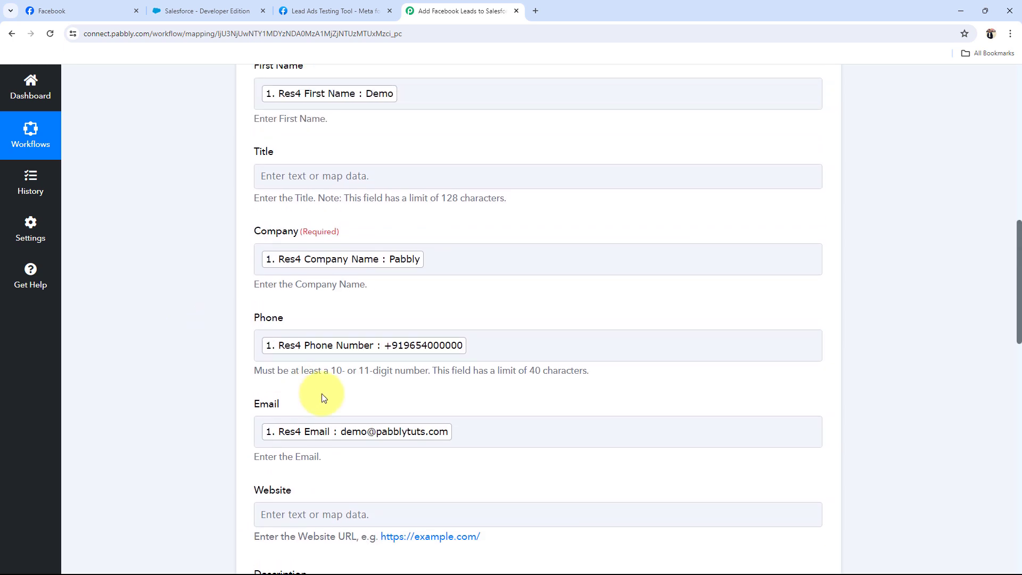
{"action": "left_click", "coordinate": [321, 258]}
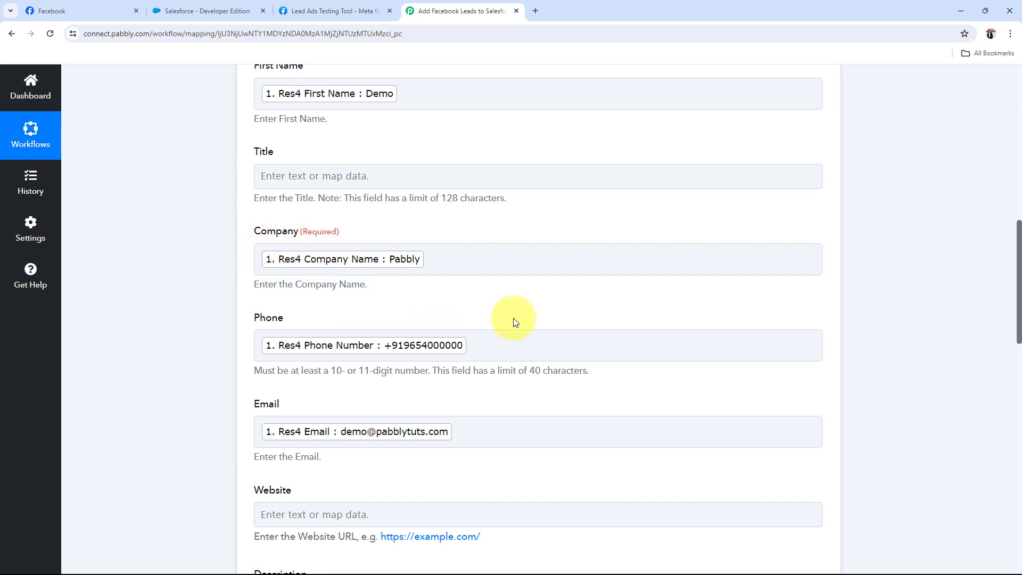
{"action": "left_click", "coordinate": [444, 264]}
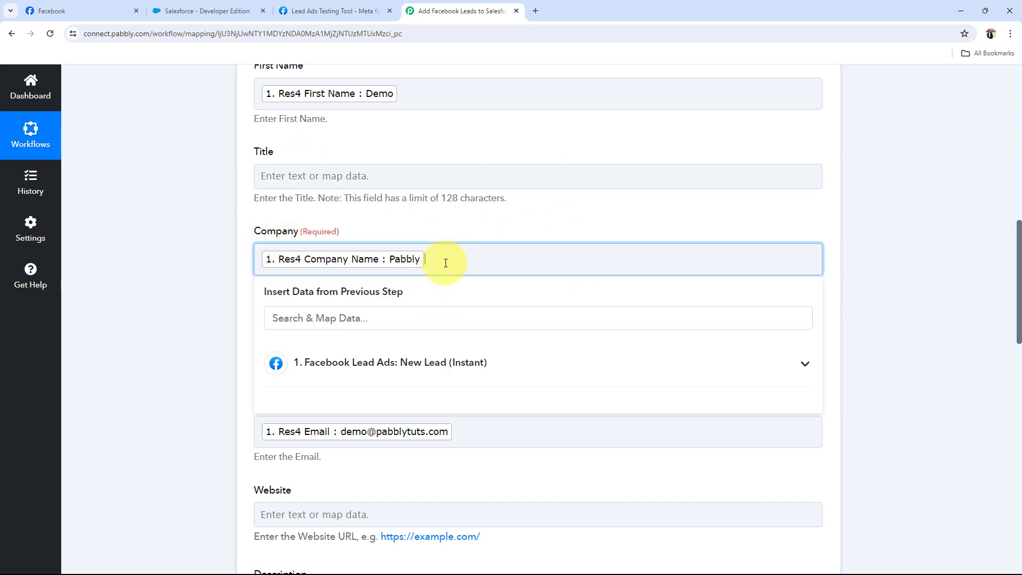
{"action": "type", "text": "Pabbly"}
{"action": "key", "text": "BackSpace"}
{"action": "key", "text": "BackSpace"}
{"action": "key", "text": "BackSpace"}
{"action": "key", "text": "BackSpace"}
{"action": "key", "text": "BackSpace"}
{"action": "key", "text": "BackSpace"}
{"action": "key", "text": "BackSpace"}
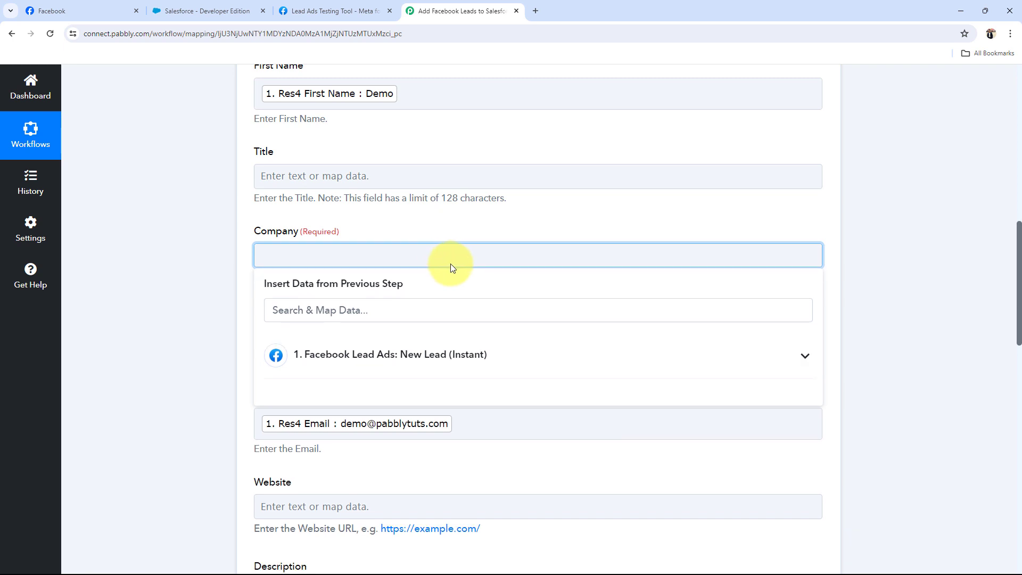
{"action": "left_click", "coordinate": [358, 355]}
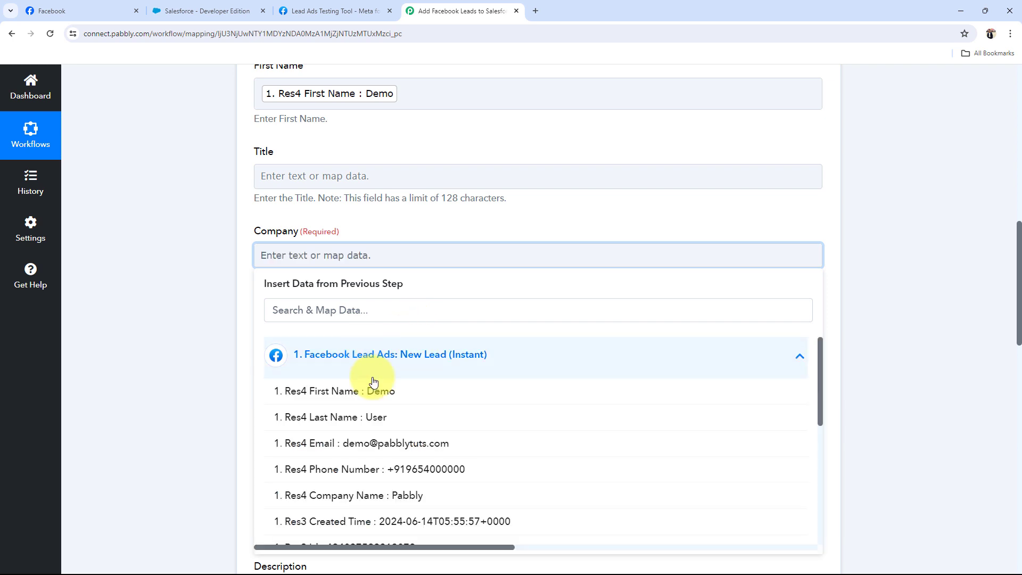
{"action": "left_click", "coordinate": [375, 495]}
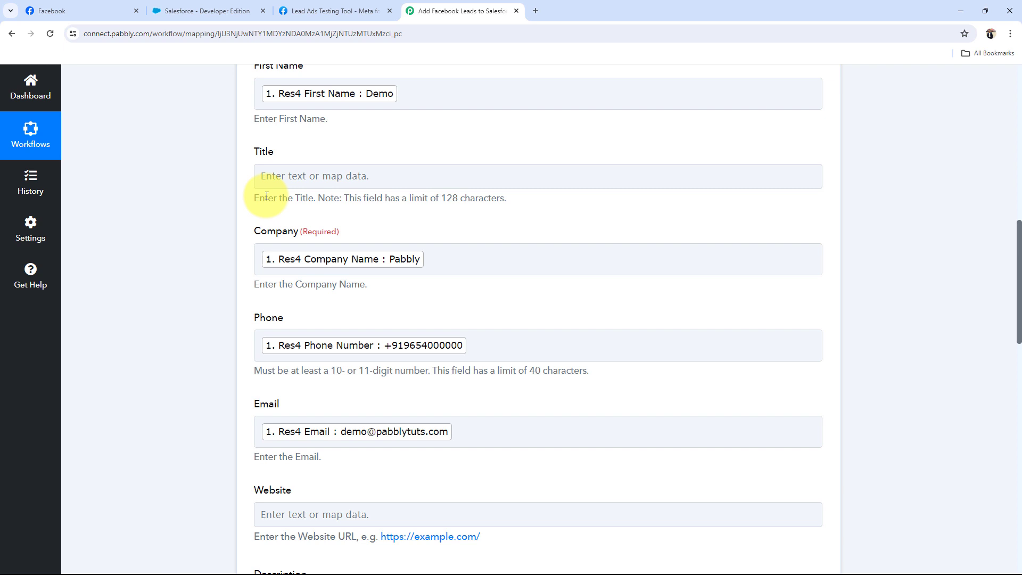
Save the Salesforce Create Lead action, send a test request and check the lead Id in the received response
{"action": "scroll", "coordinate": [183, 302], "scroll_direction": "down", "scroll_amount": 15}
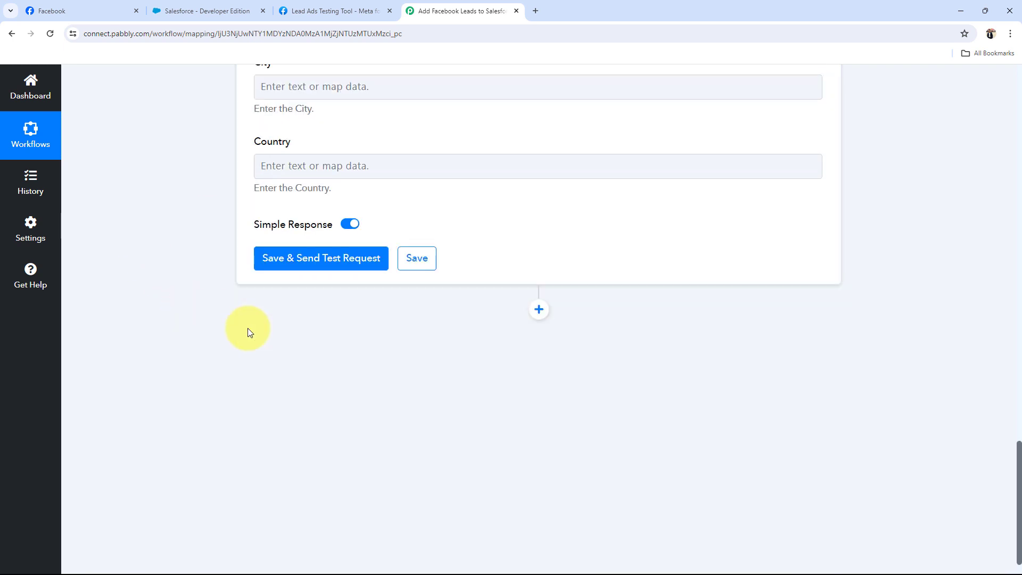
{"action": "left_click", "coordinate": [342, 257]}
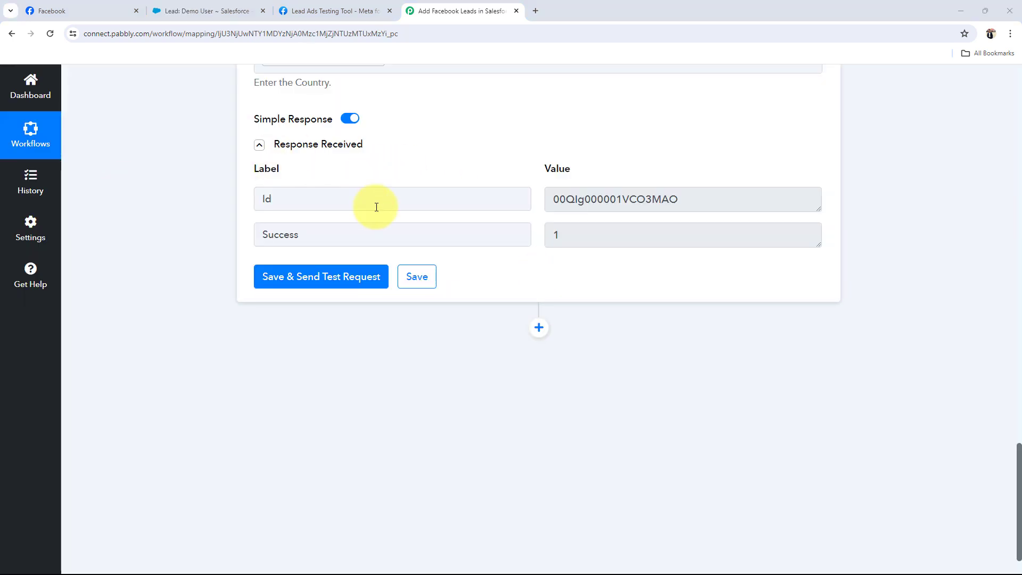
{"action": "left_click_drag", "start_coordinate": [692, 202], "coordinate": [360, 191]}
Switch to Salesforce, open the newly created lead from the recent items and check its details
{"action": "left_click", "coordinate": [204, 11]}
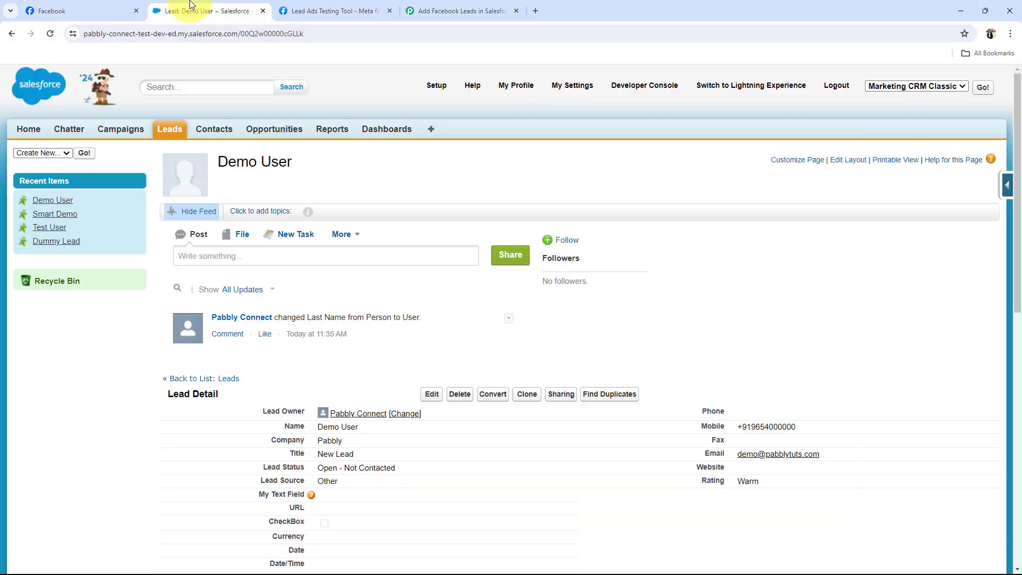
{"action": "left_click", "coordinate": [49, 203]}
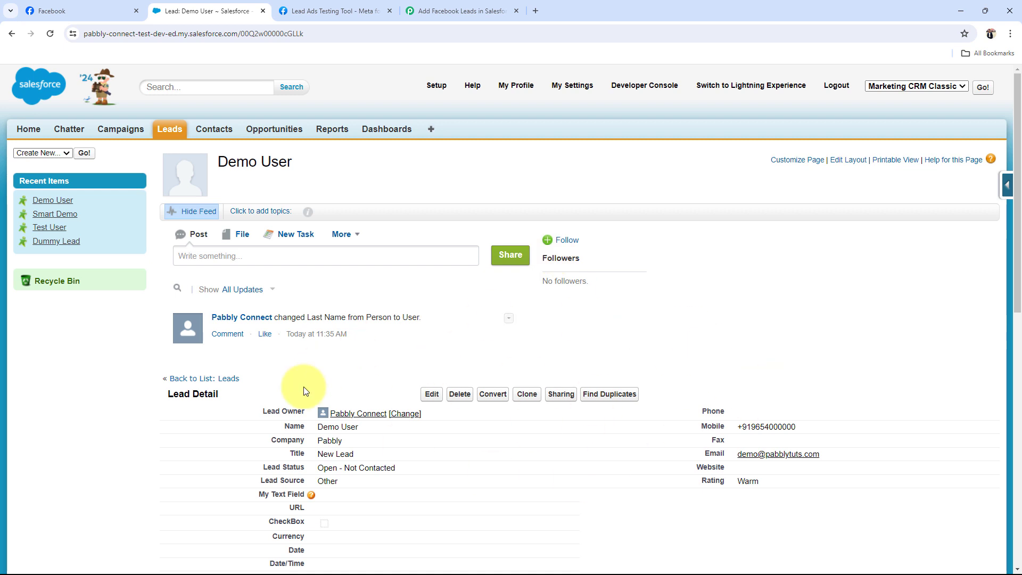
{"action": "scroll", "coordinate": [240, 400], "scroll_direction": "down", "scroll_amount": 2}
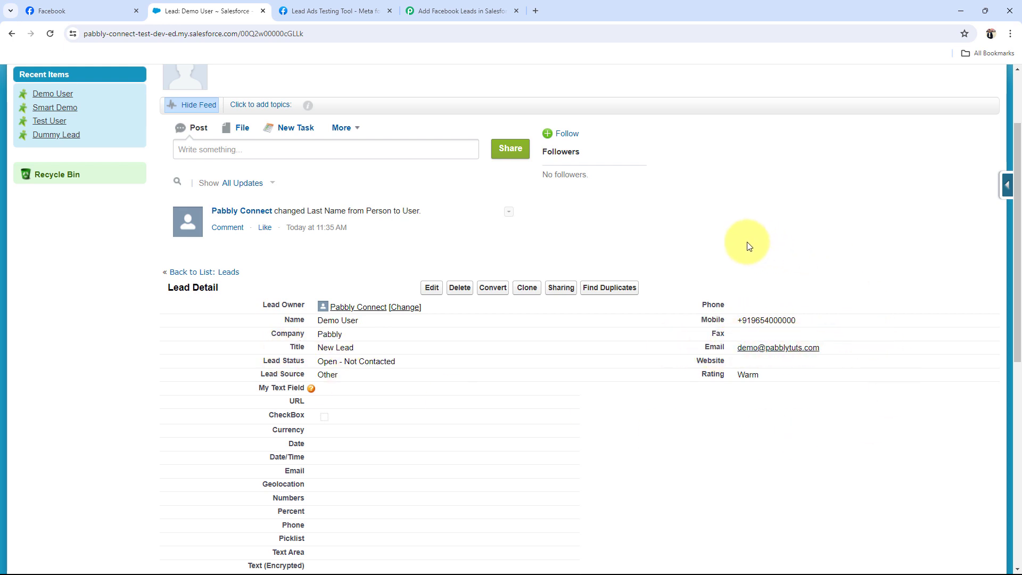
{"action": "scroll", "coordinate": [365, 336], "scroll_direction": "down", "scroll_amount": 8}
{"action": "scroll", "coordinate": [366, 337], "scroll_direction": "up", "scroll_amount": 10}
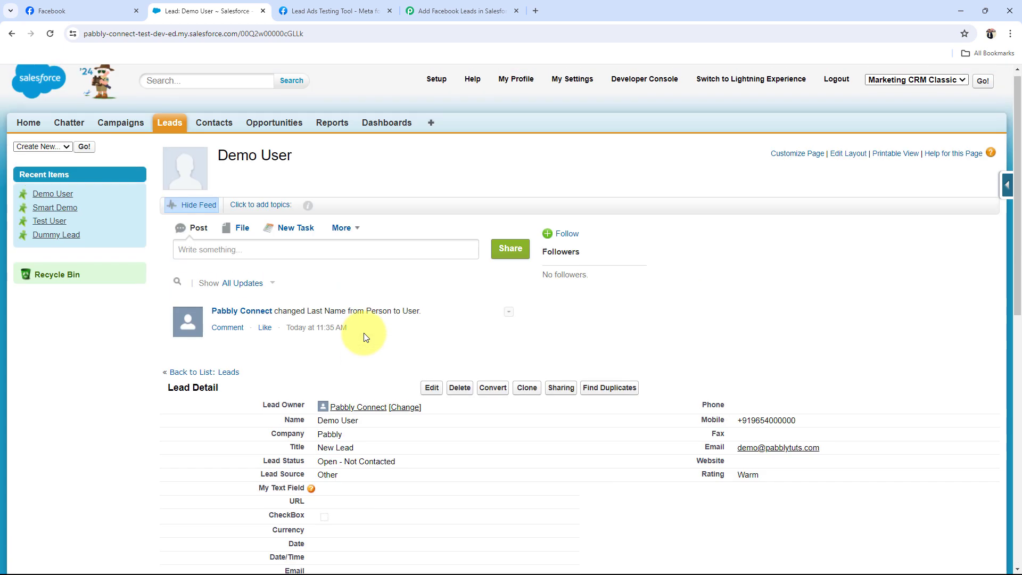
{"action": "scroll", "coordinate": [365, 337], "scroll_direction": "up", "scroll_amount": 1}
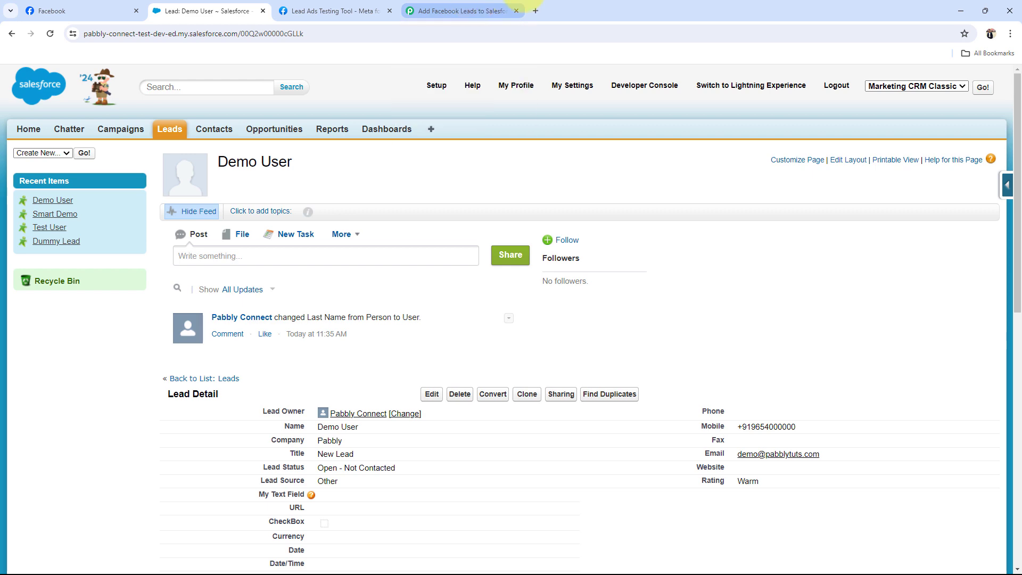
Return to the Pabbly Connect workflow, collapse the Salesforce Create Lead action and show the trigger's free task note
{"action": "left_click", "coordinate": [461, 11]}
{"action": "scroll", "coordinate": [286, 319], "scroll_direction": "up", "scroll_amount": 15}
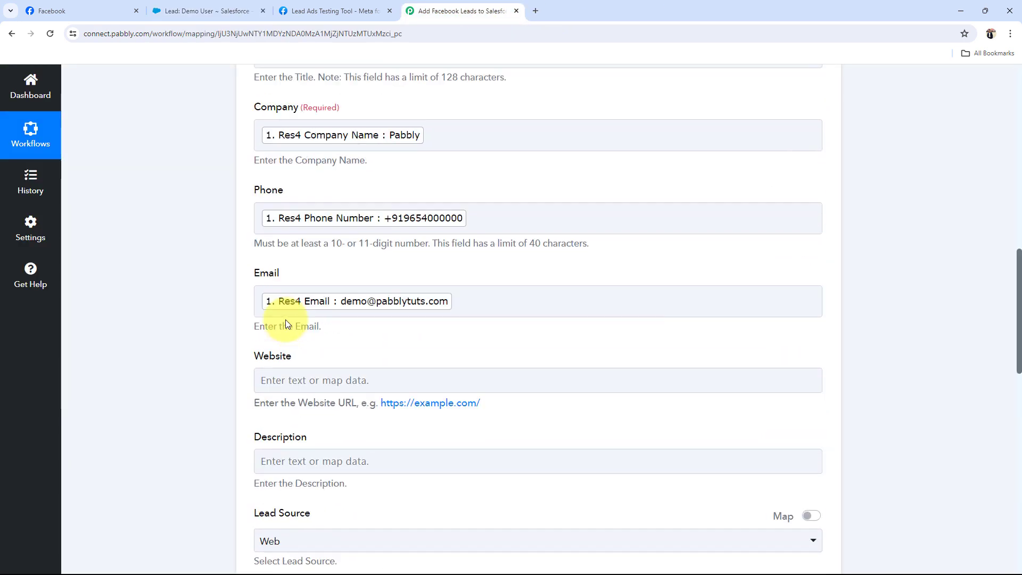
{"action": "scroll", "coordinate": [286, 320], "scroll_direction": "up", "scroll_amount": 3}
{"action": "left_click", "coordinate": [421, 411]}
{"action": "mouse_move", "coordinate": [759, 284]}
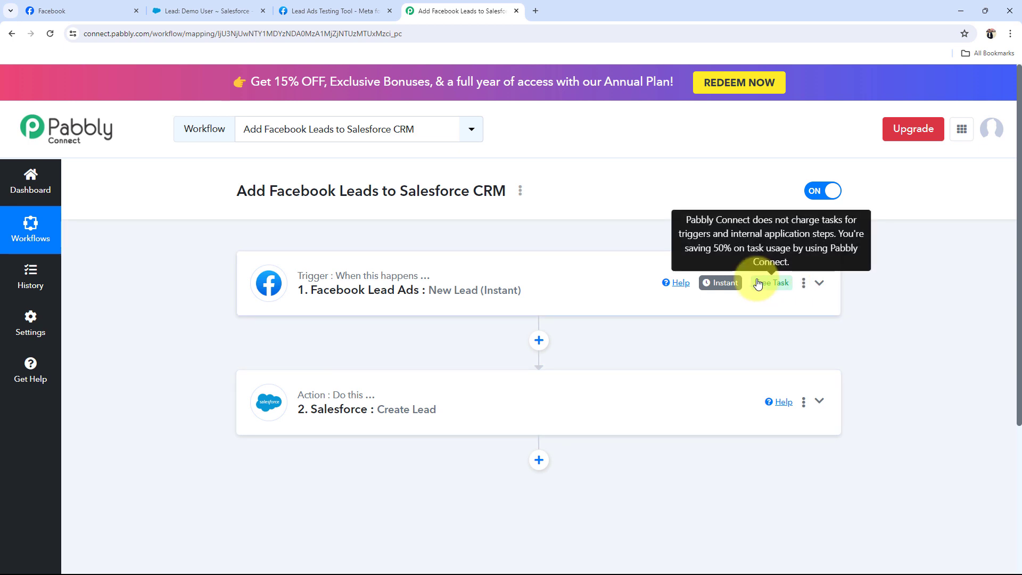